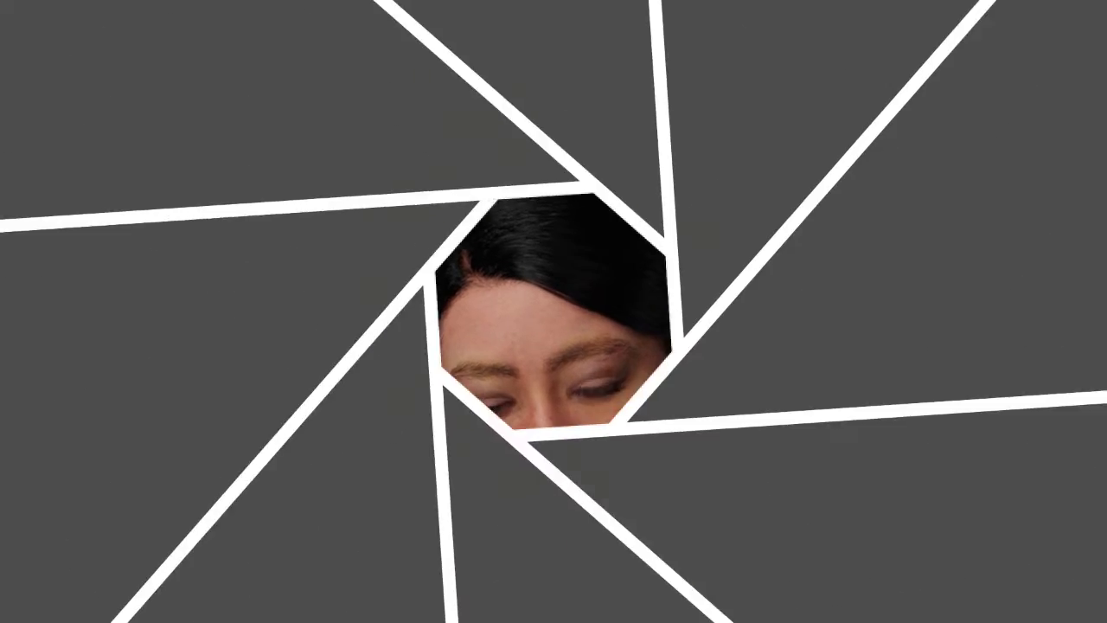
- Open Quixel Bridge from the level editor and show the My MetaHumans collection
key("alt+Tab")
key("alt+Tab")
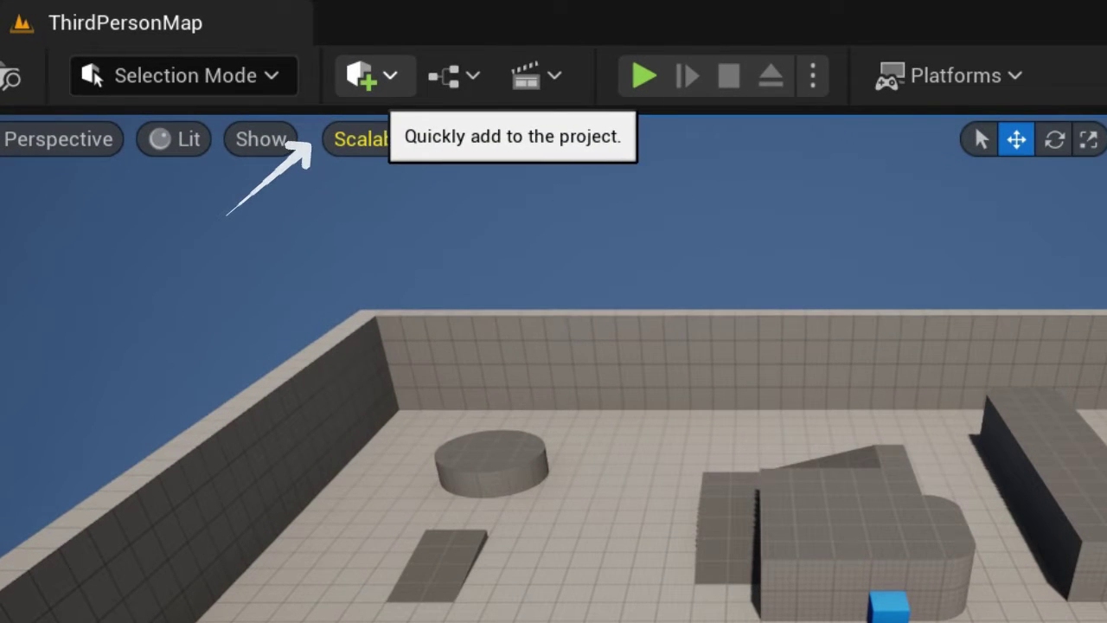
left_click(281, 64)
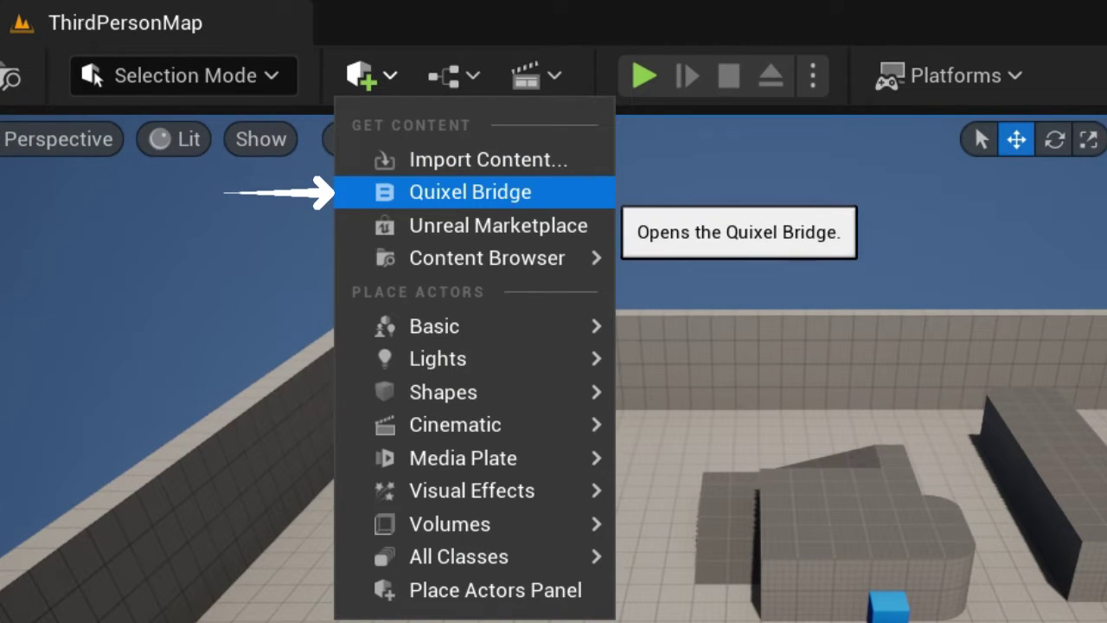
left_click(471, 192)
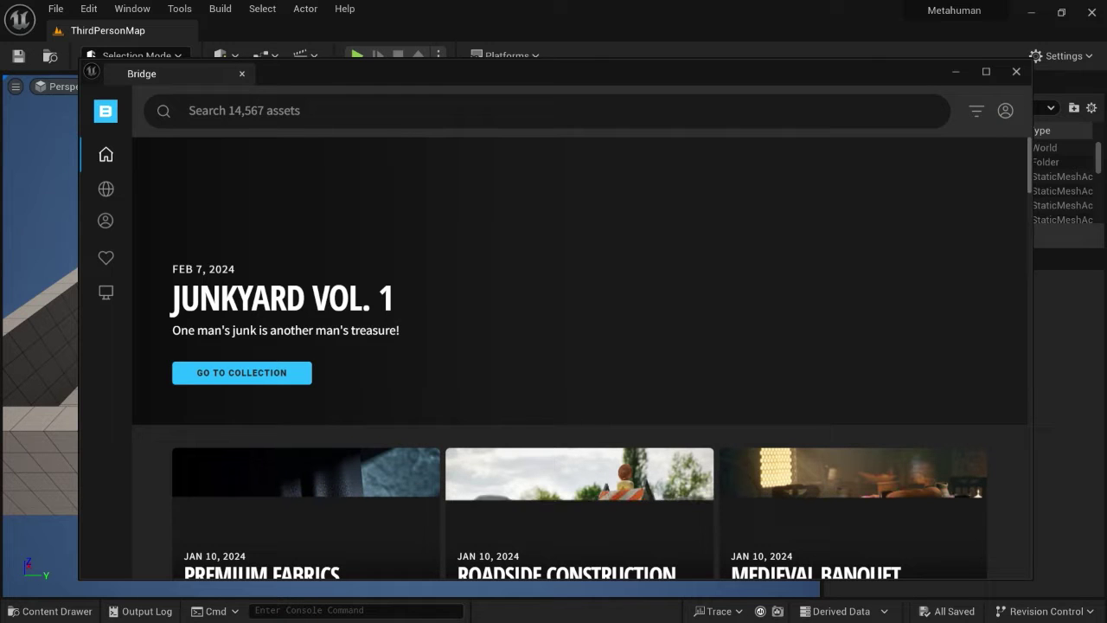
mouse_move(106, 221)
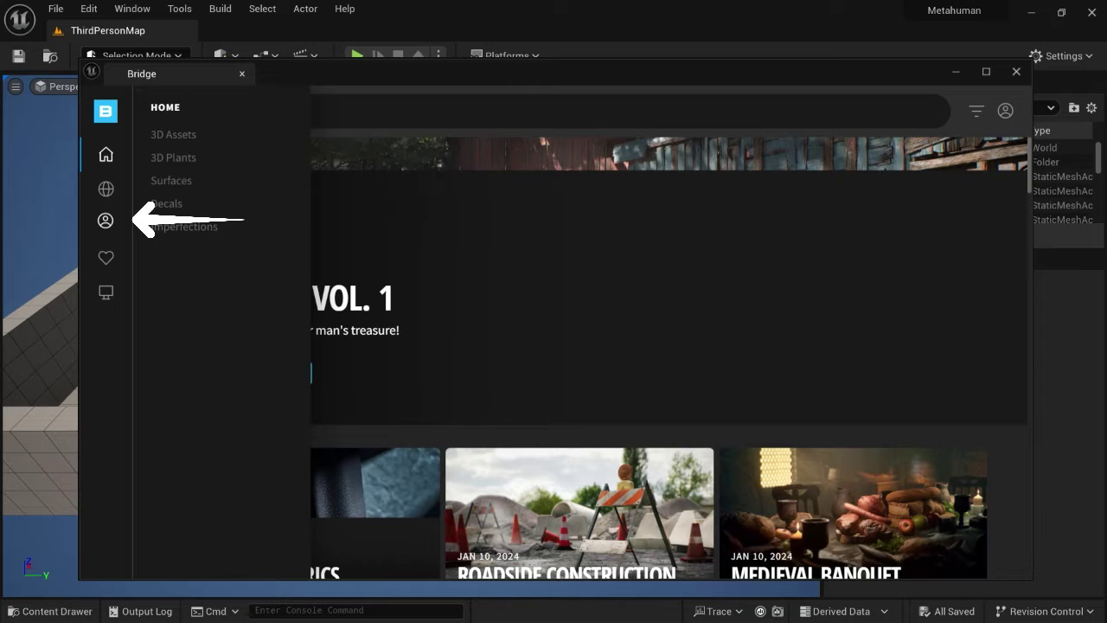
left_click(105, 220)
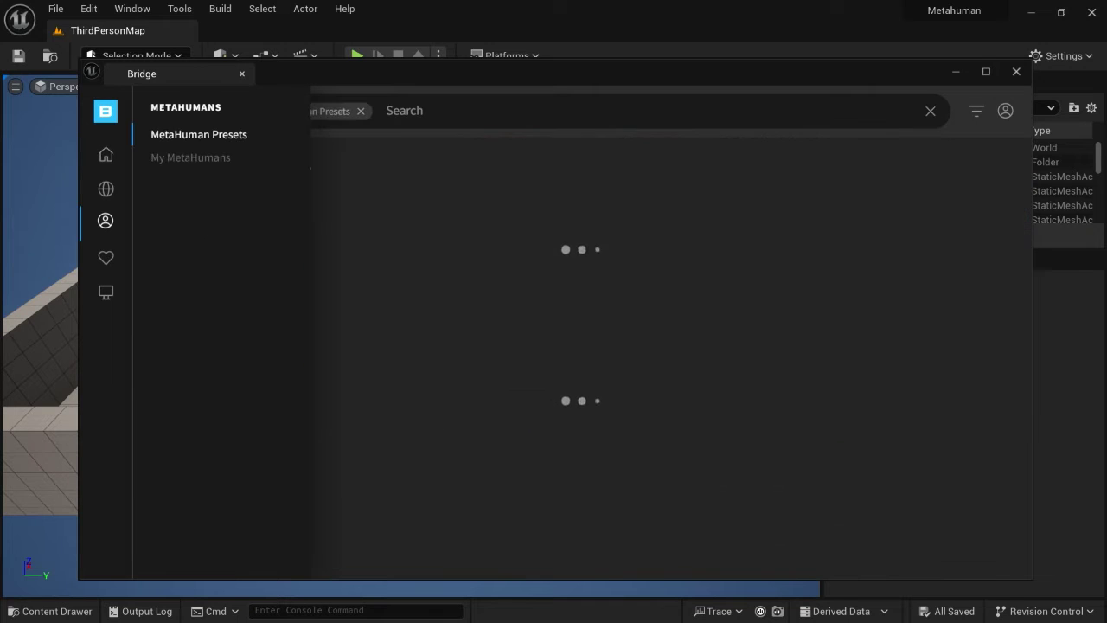
left_click(190, 157)
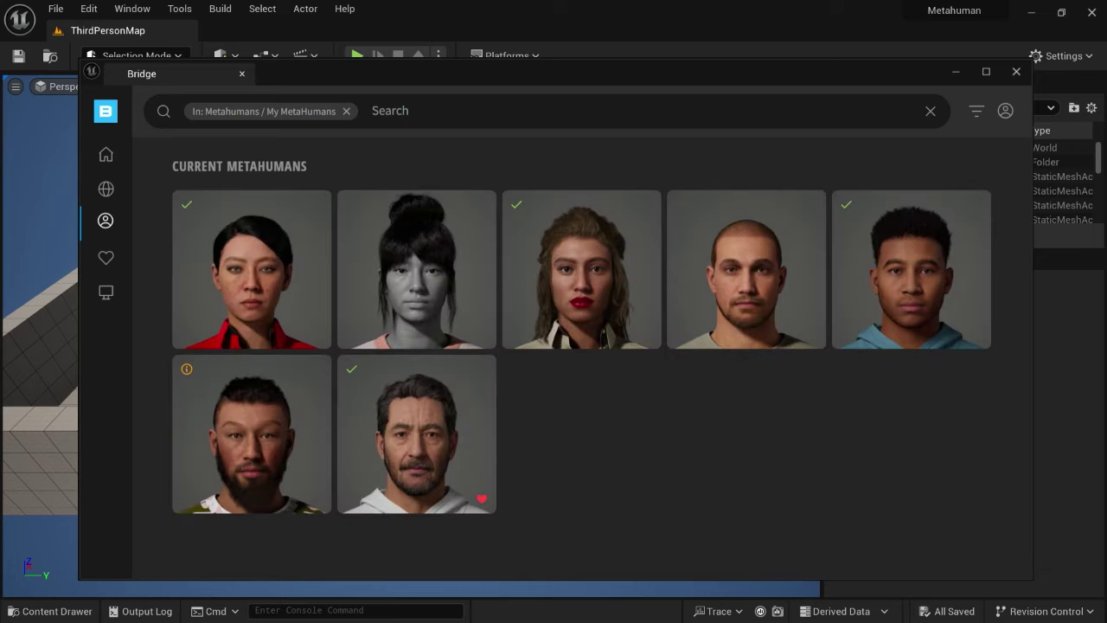
- Add the Bernice MetaHuman to the project at Medium Quality
mouse_move(251, 270)
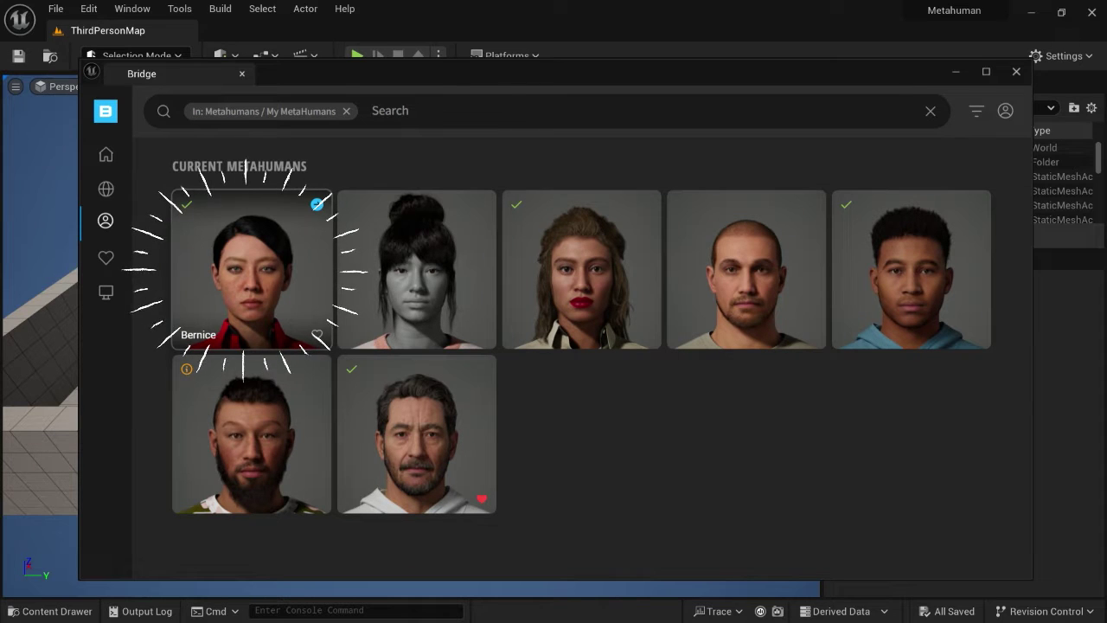
left_click(251, 270)
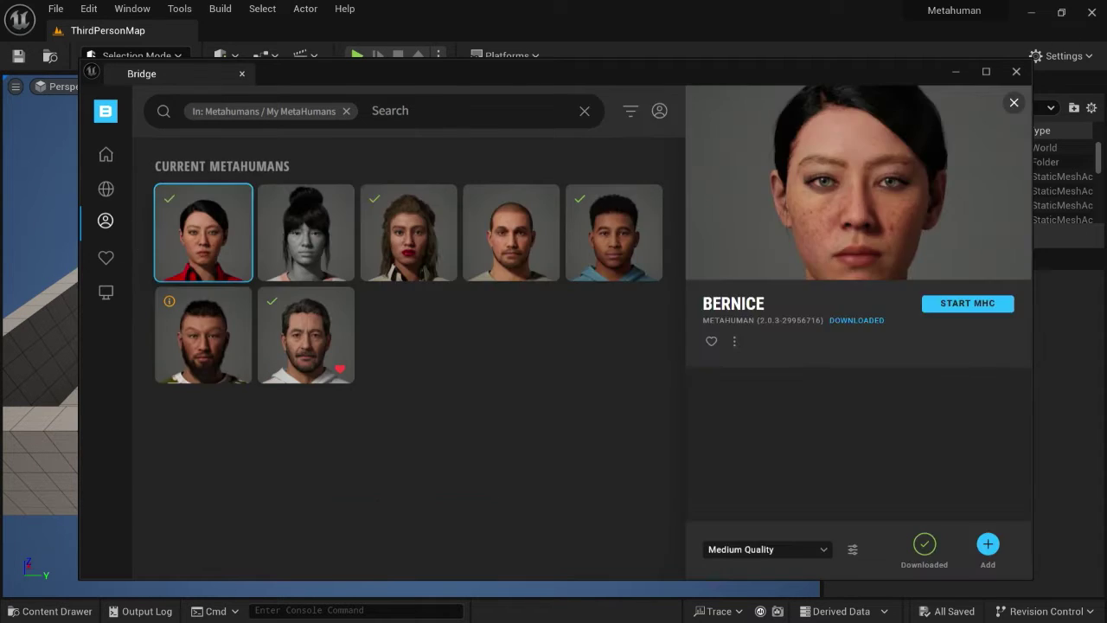
left_click(767, 549)
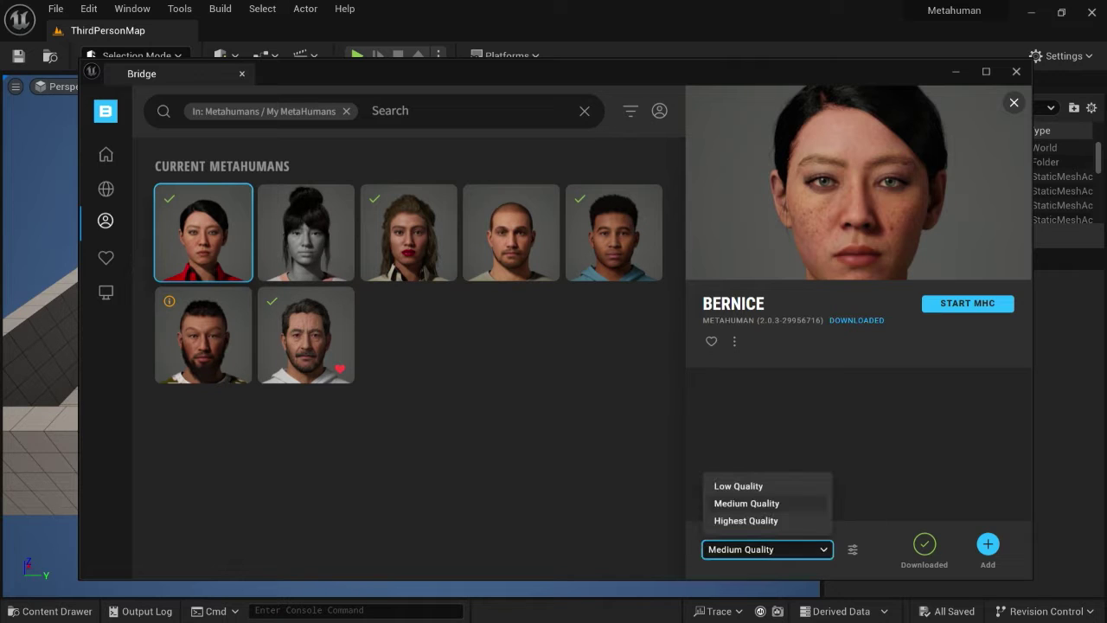
left_click(747, 503)
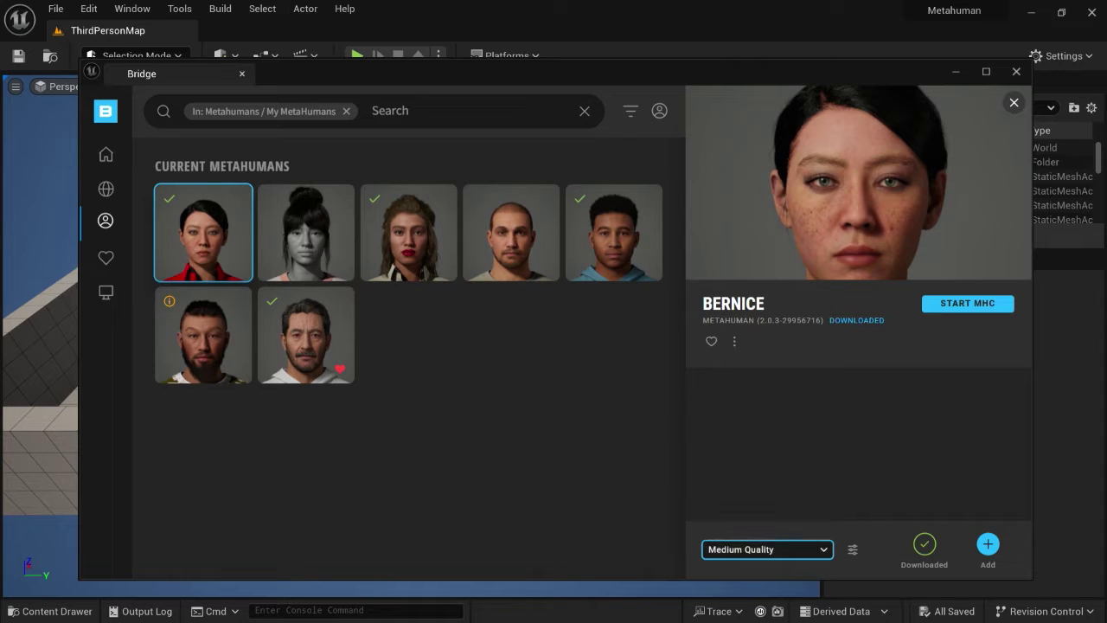
left_click(767, 549)
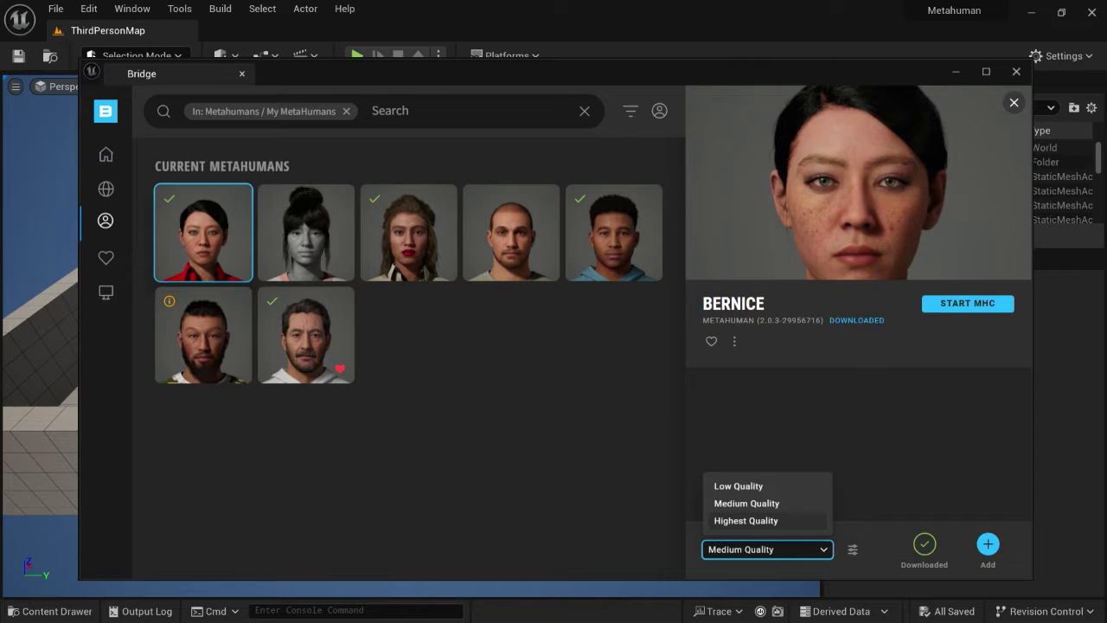
left_click(761, 503)
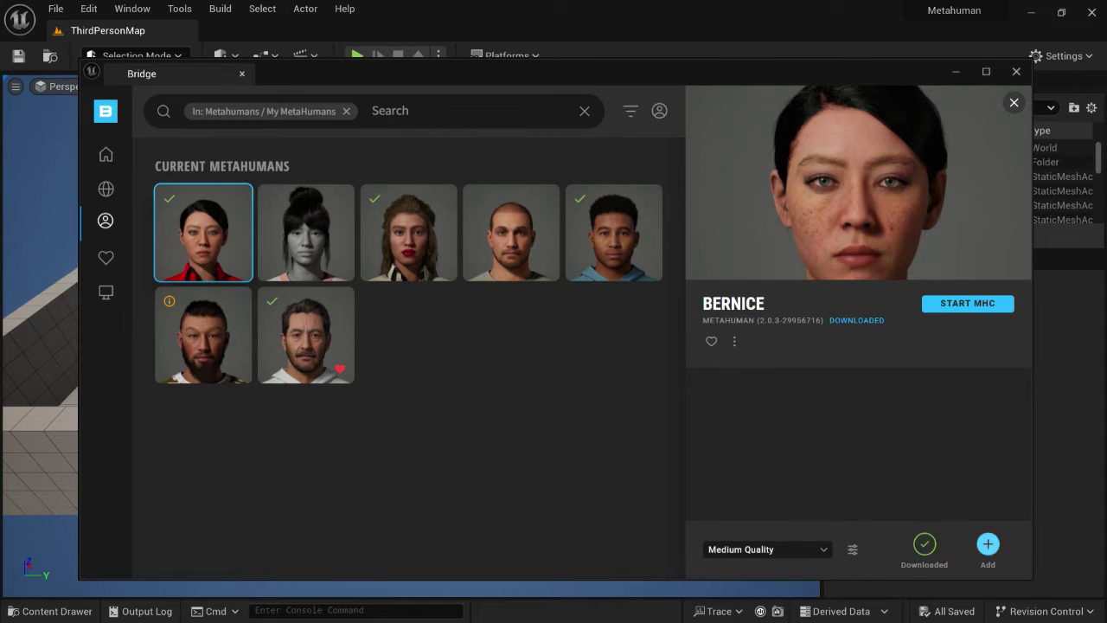
left_click(987, 543)
left_click(987, 543)
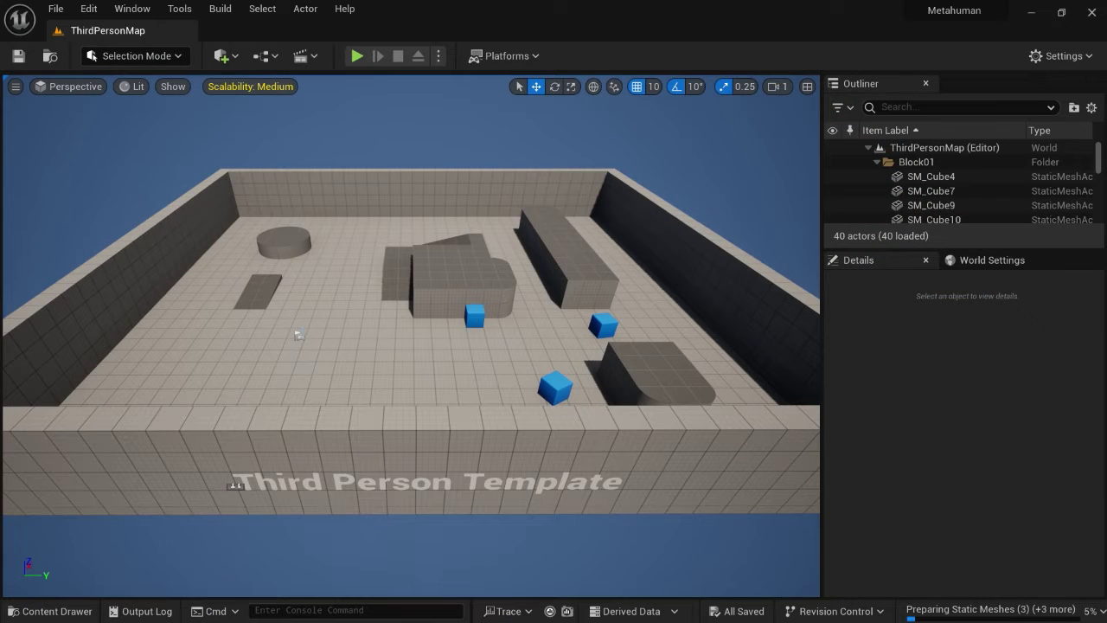
- Open the BP_Bernice Blueprint Class from the project's MetaHumans/Bernice content folder
left_click(503, 290)
key("ctrl+space")
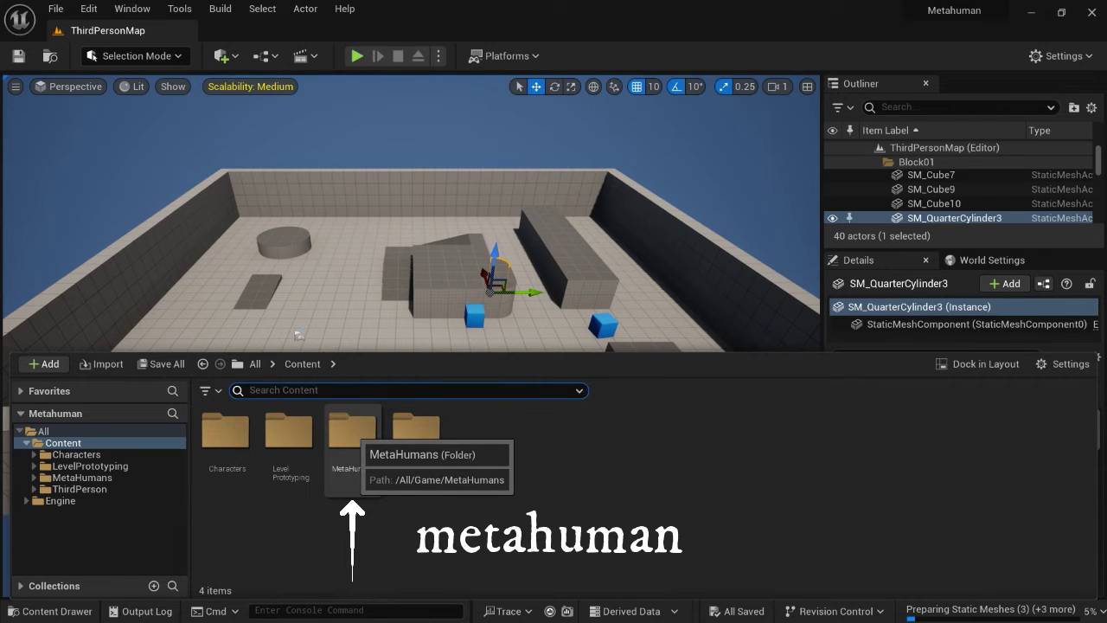
left_click(353, 432)
double_click(353, 432)
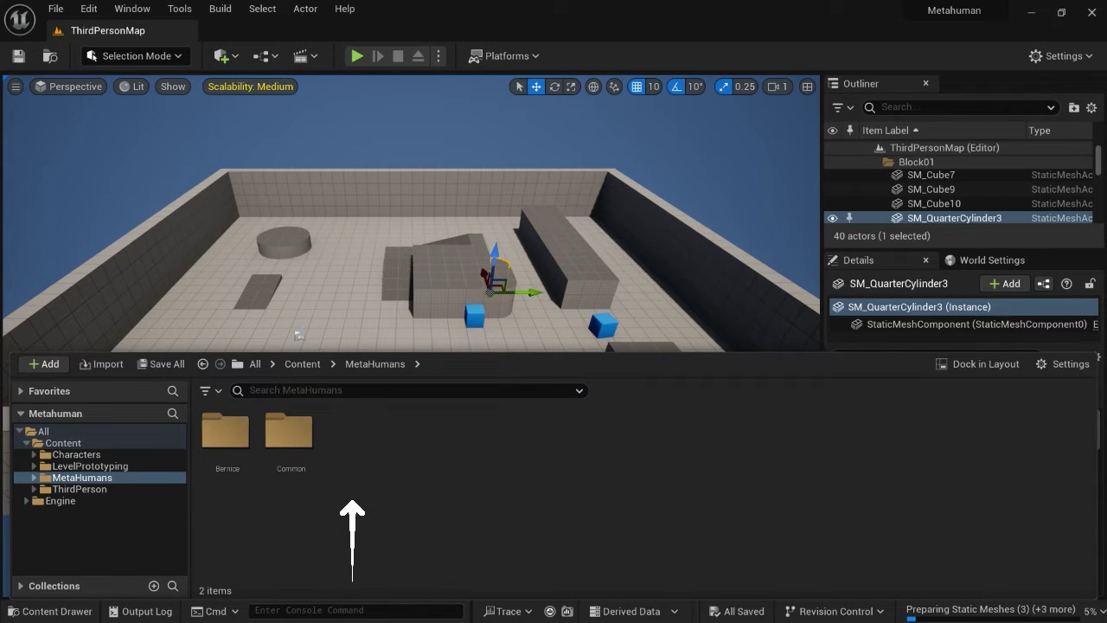
left_click(225, 471)
double_click(225, 472)
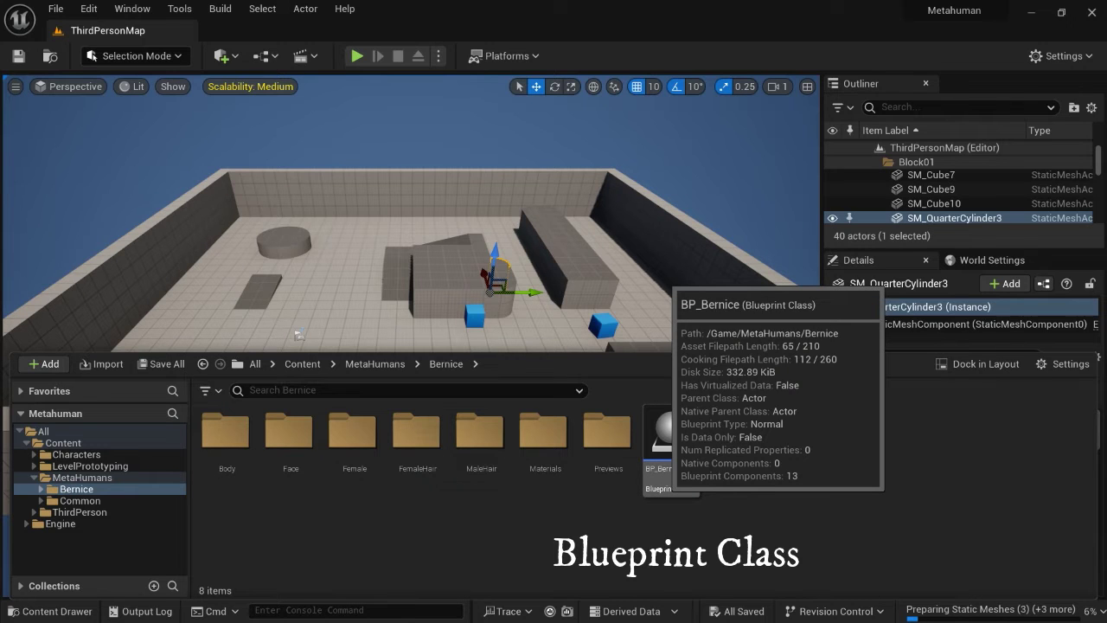
left_click(668, 471)
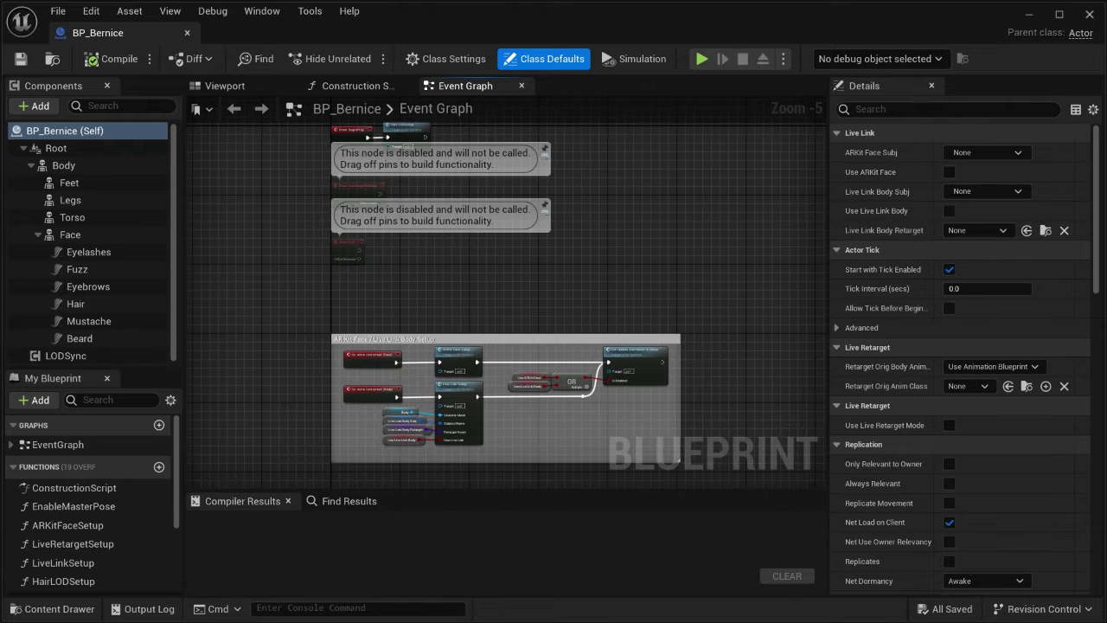
- Dock the BP_Bernice editor alongside ThirdPersonMap and view the full character in its 3D viewport
left_click_drag(119, 33, 205, 30)
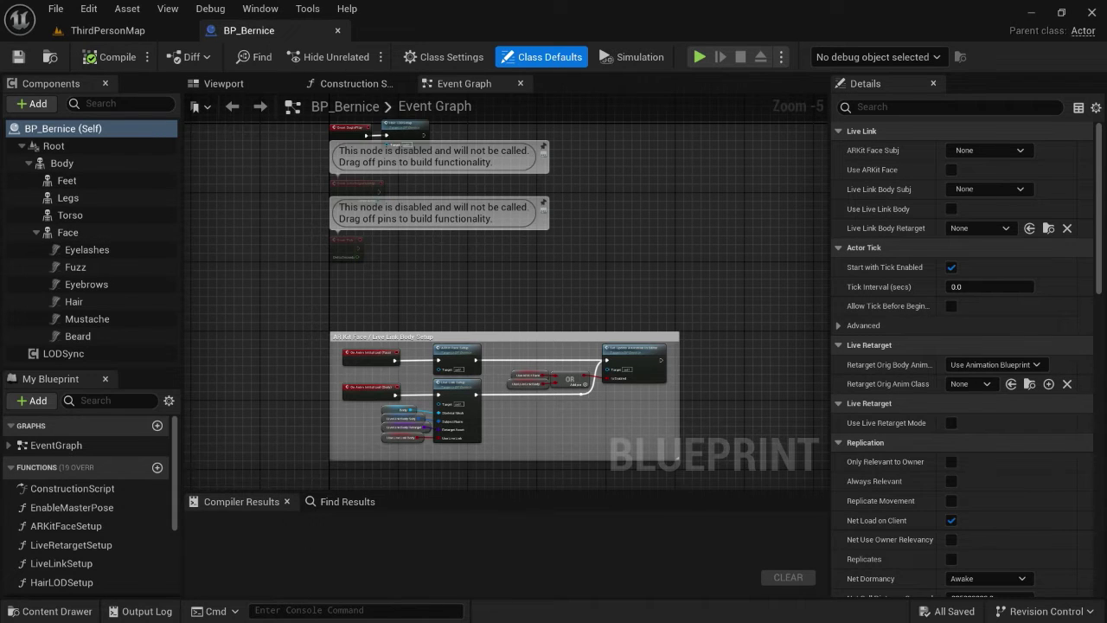
left_click(227, 84)
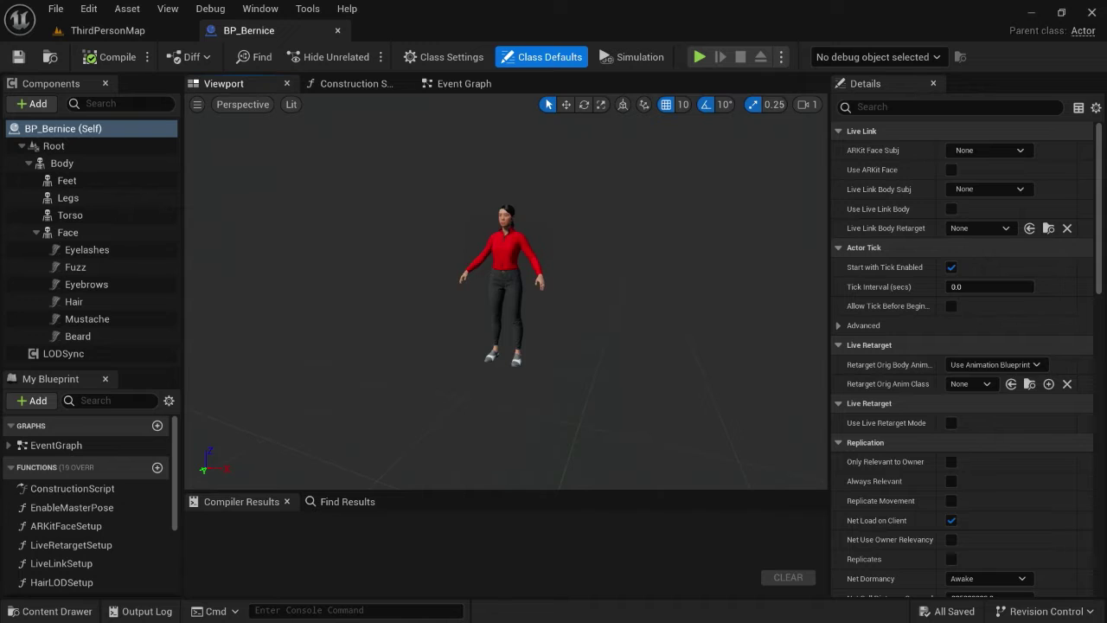
mouse_move(506, 285)
right_mouse_down()
mouse_move(496, 265)
mouse_move(519, 290)
right_mouse_up()
key("w")
key("s")
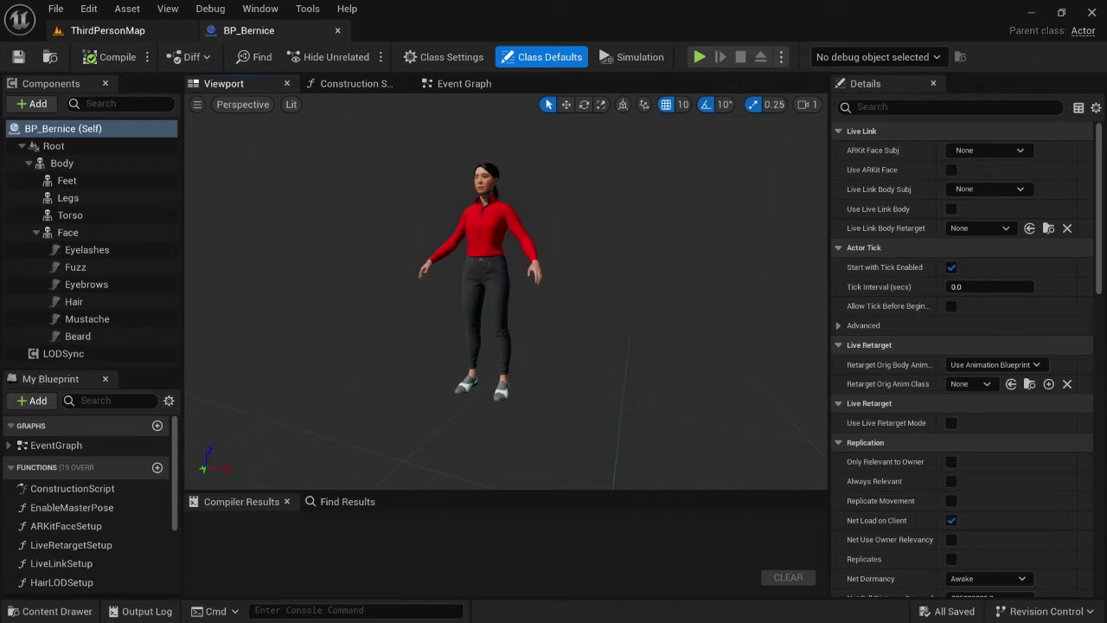
- Return to ThirdPersonMap and open the BP_ThirdPersonCharacter blueprint from the ThirdPerson/Blueprints content folder
left_click(109, 31)
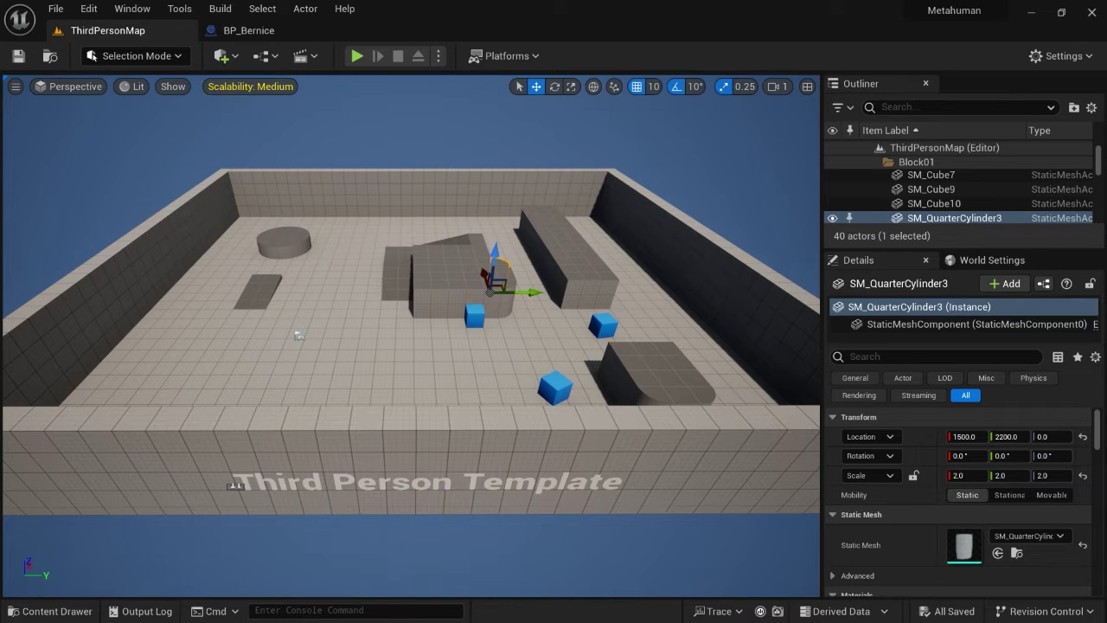
key("ctrl+space")
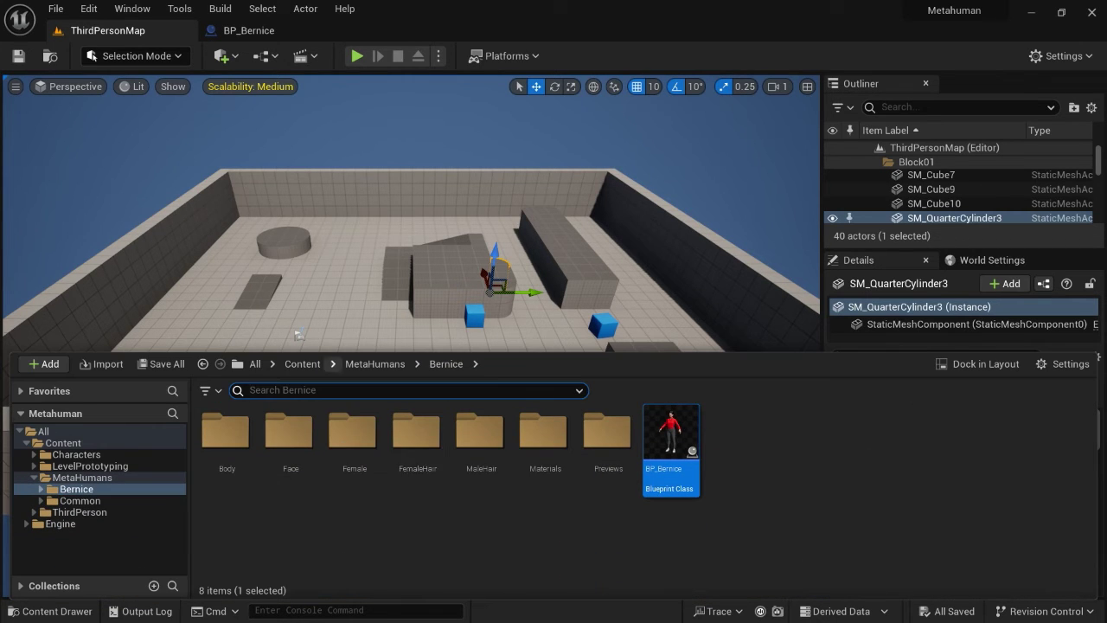
left_click(303, 365)
double_click(416, 435)
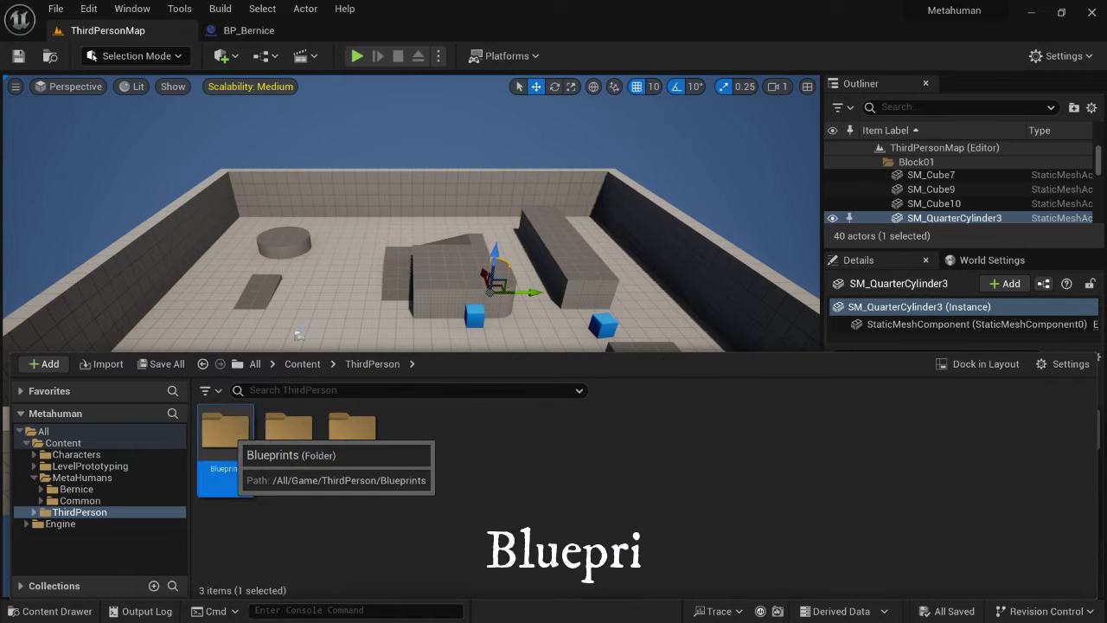
double_click(225, 430)
mouse_move(248, 441)
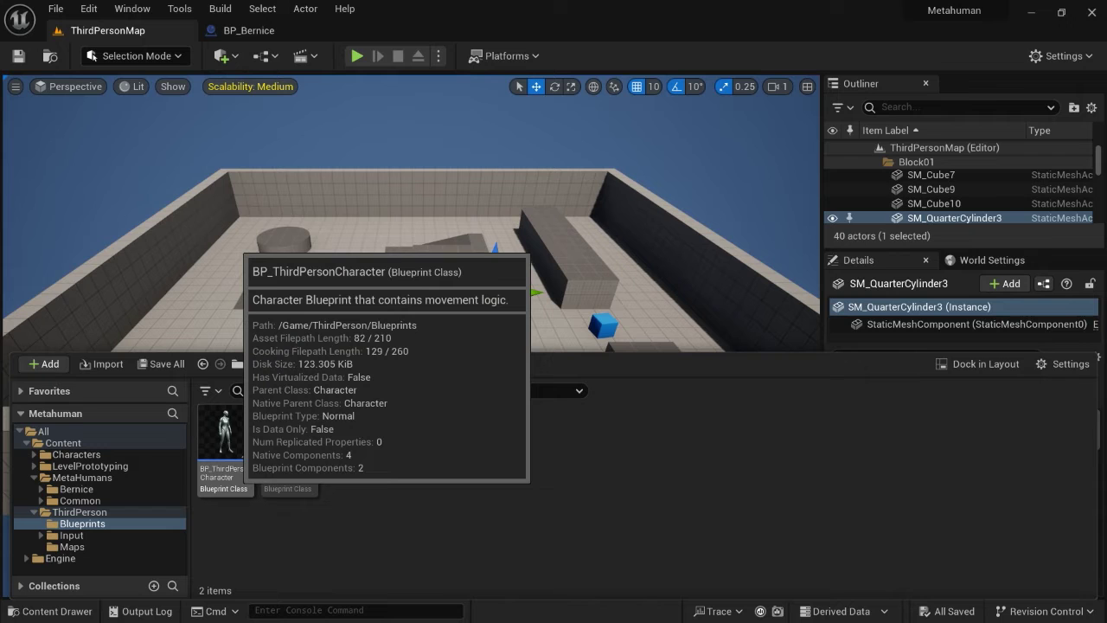
double_click(223, 433)
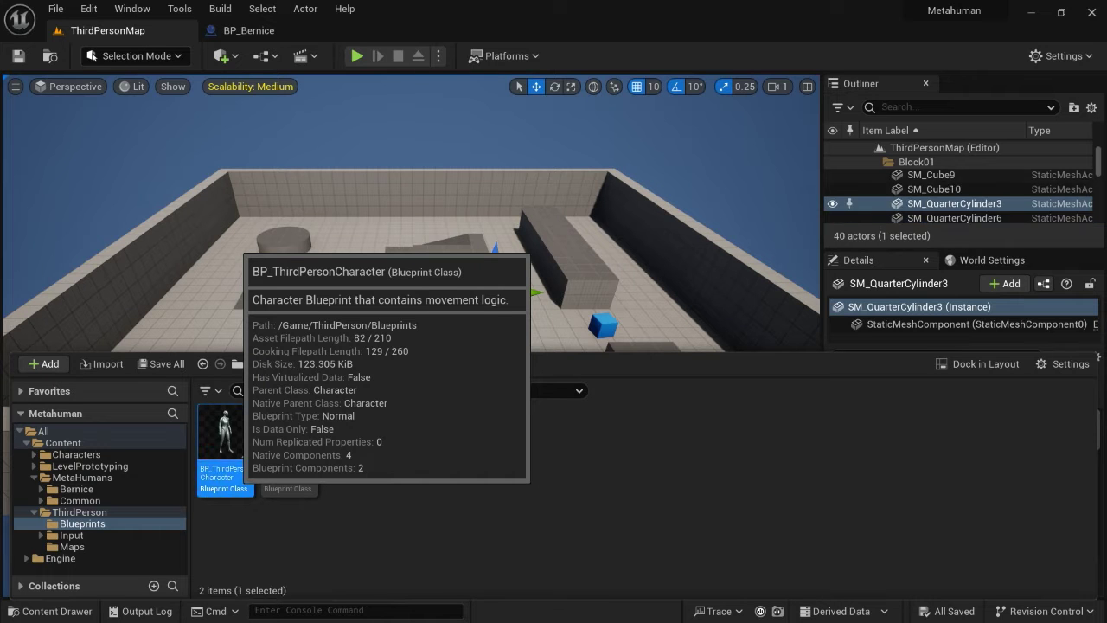
- Play-test ThirdPersonMap by walking the default third-person character forward, and stop the session
left_click(109, 30)
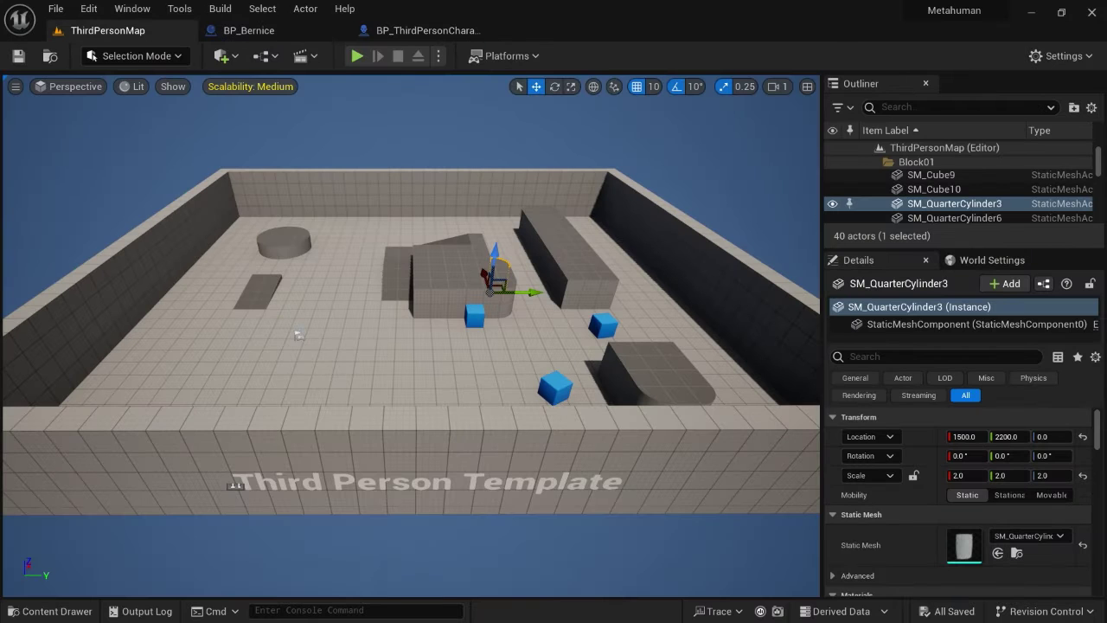
key("alt+p")
key("w")
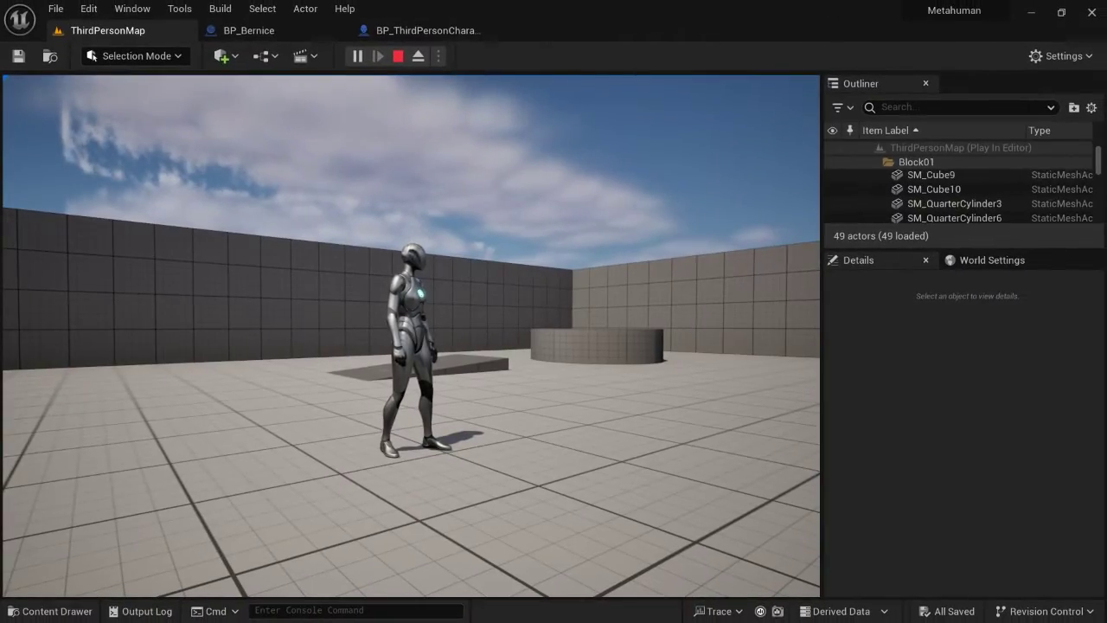
key("Escape")
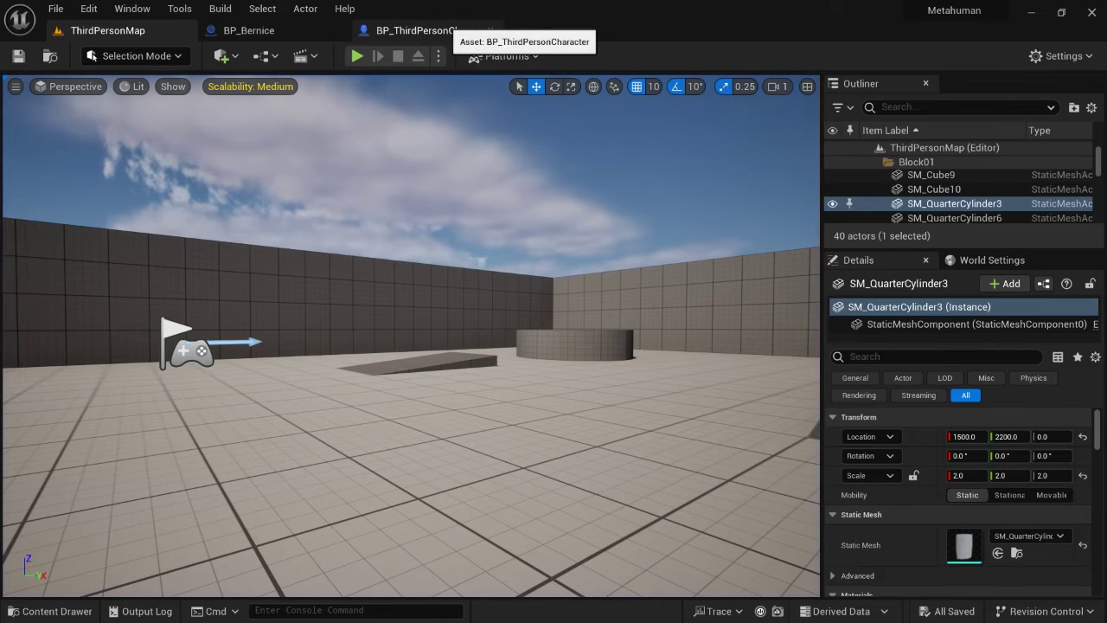
- Copy the Body, Feet, Legs, Torso and Face components from BP_Bernice into BP_ThirdPersonCharacter and attach them to Mesh (CharacterMesh0)
left_click(260, 30)
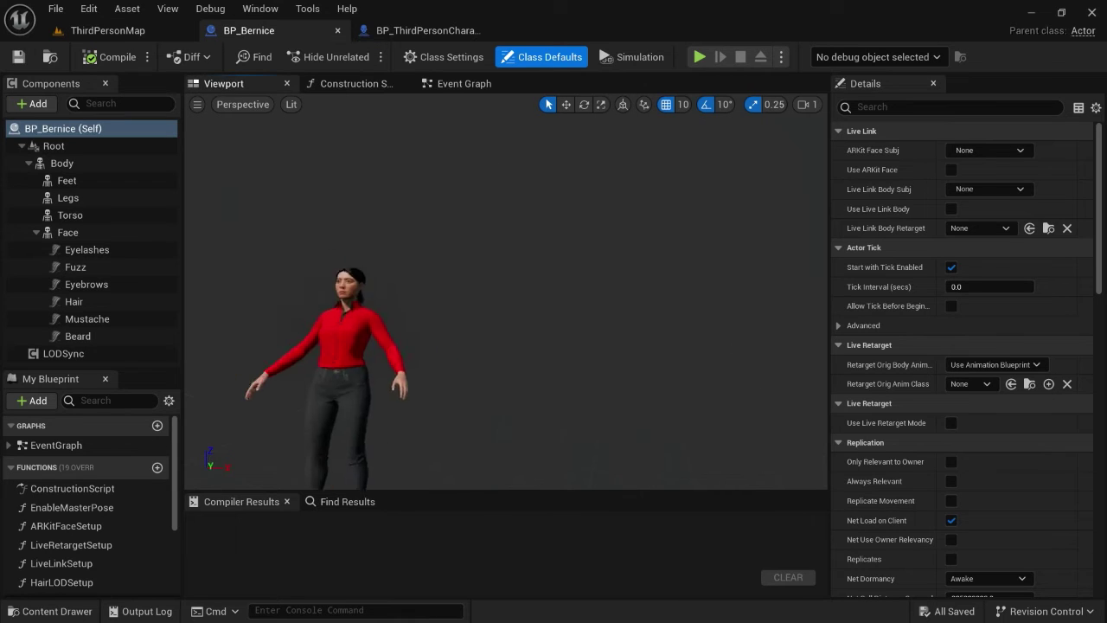
key("w")
right_click_drag(506, 294, 688, 275)
scroll(554, 299, "down", 1)
key("w")
key("s")
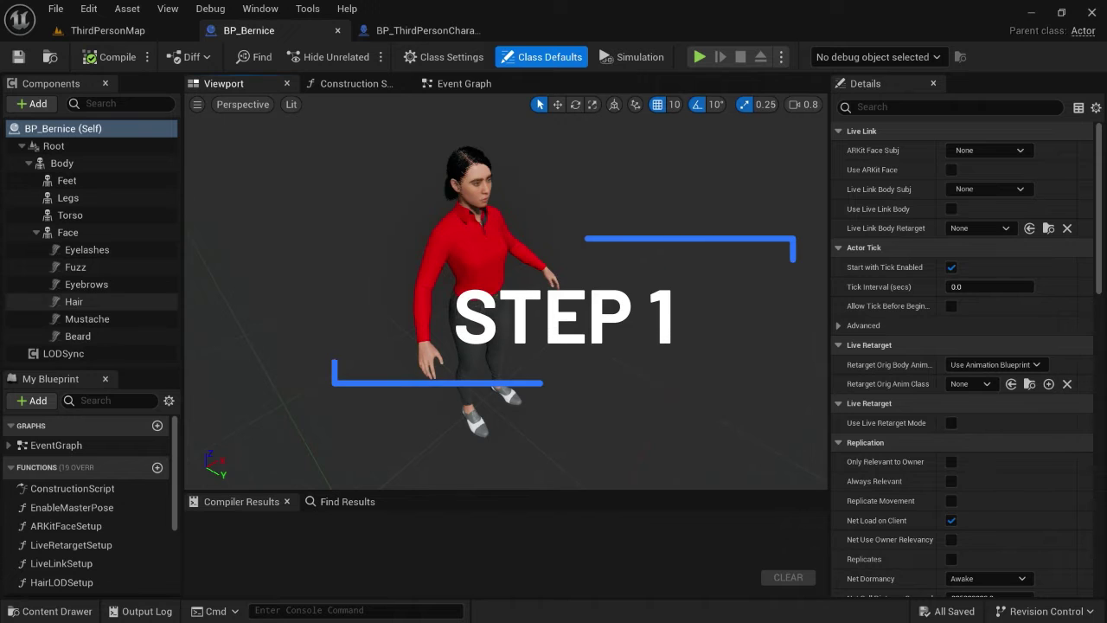
left_click(87, 163)
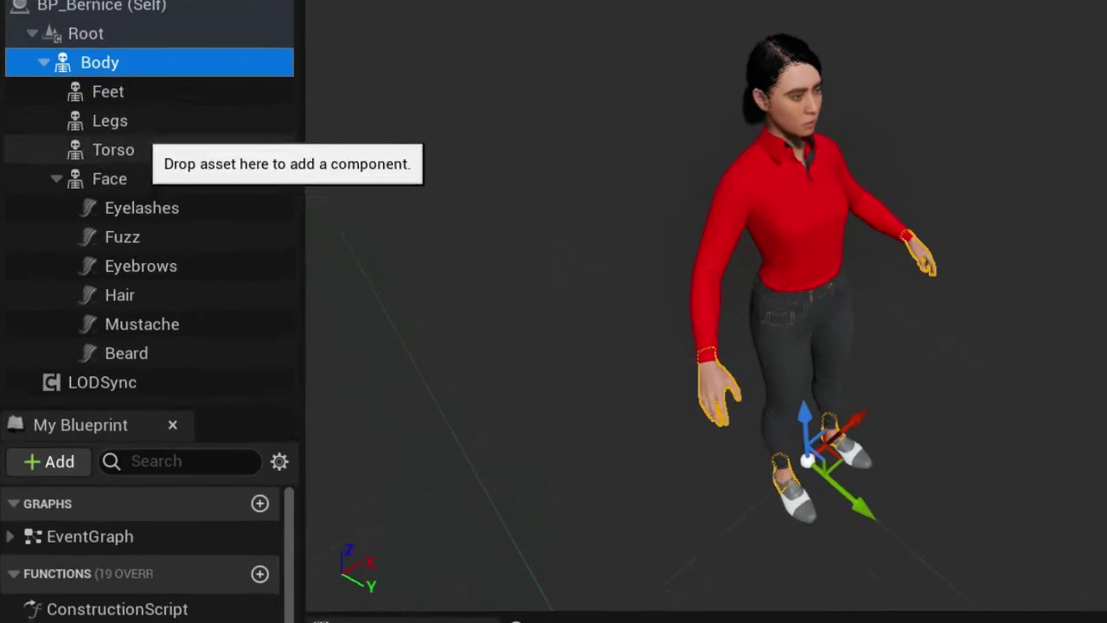
left_click(111, 178, "shift")
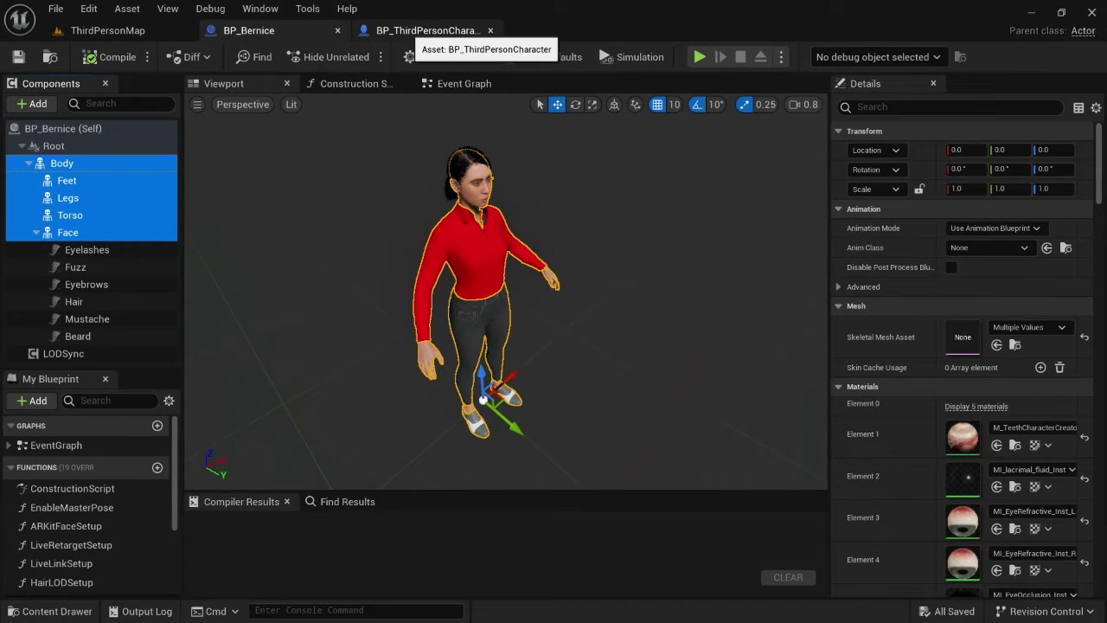
left_click(428, 30)
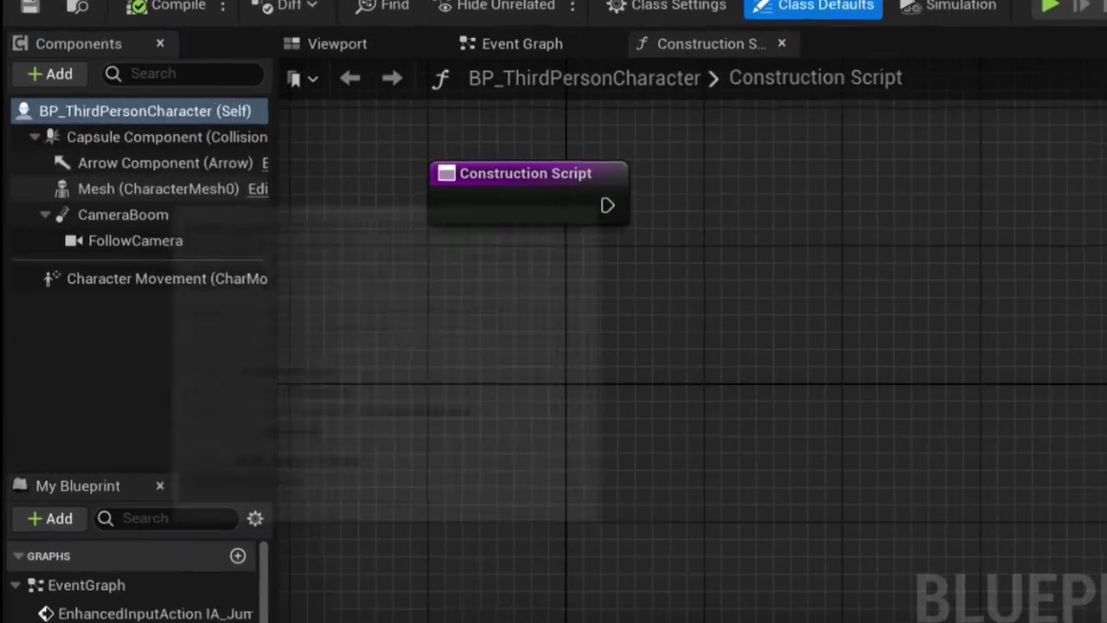
left_click(143, 189)
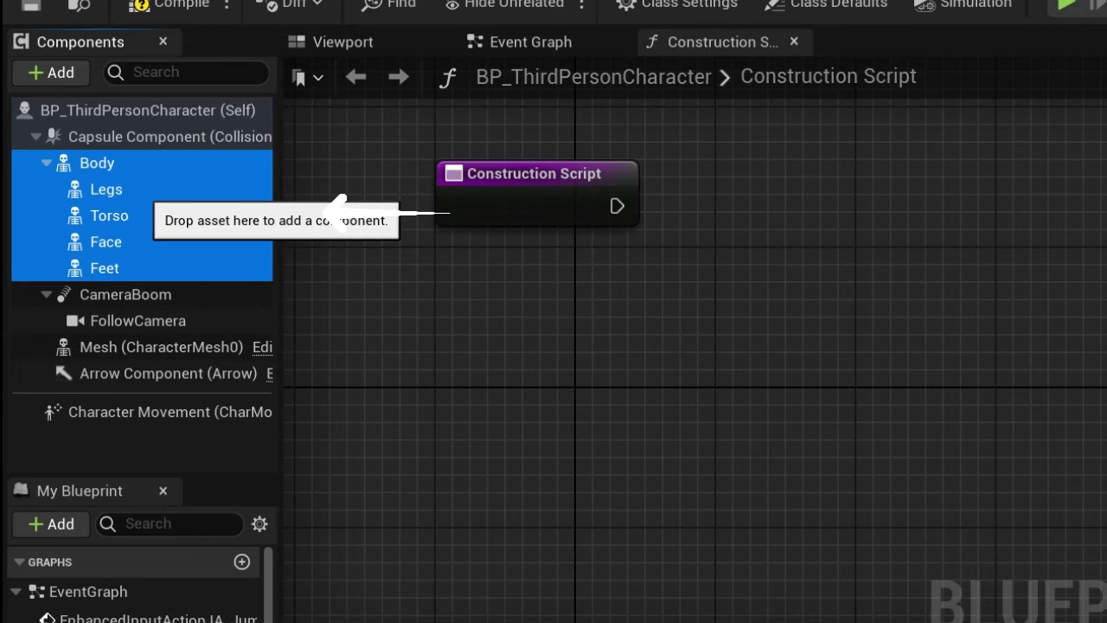
left_click_drag(97, 163, 132, 357)
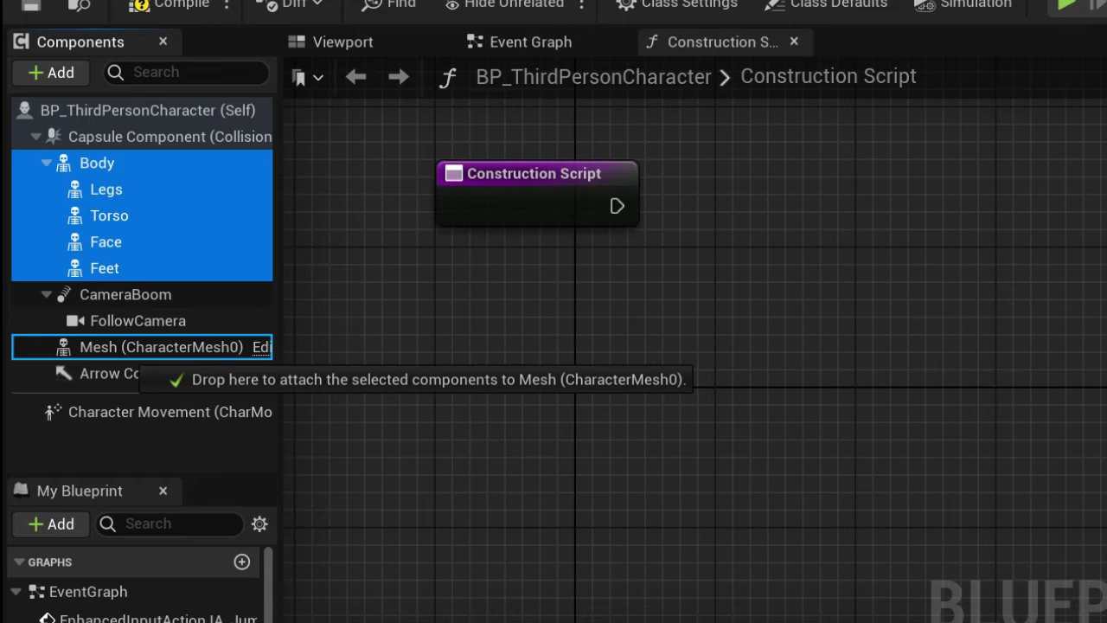
- Finish attaching the Body, Legs, Torso, Face and Feet components to Mesh (CharacterMesh0) and reset their location and rotation to default
left_click_drag(132, 356, 132, 355)
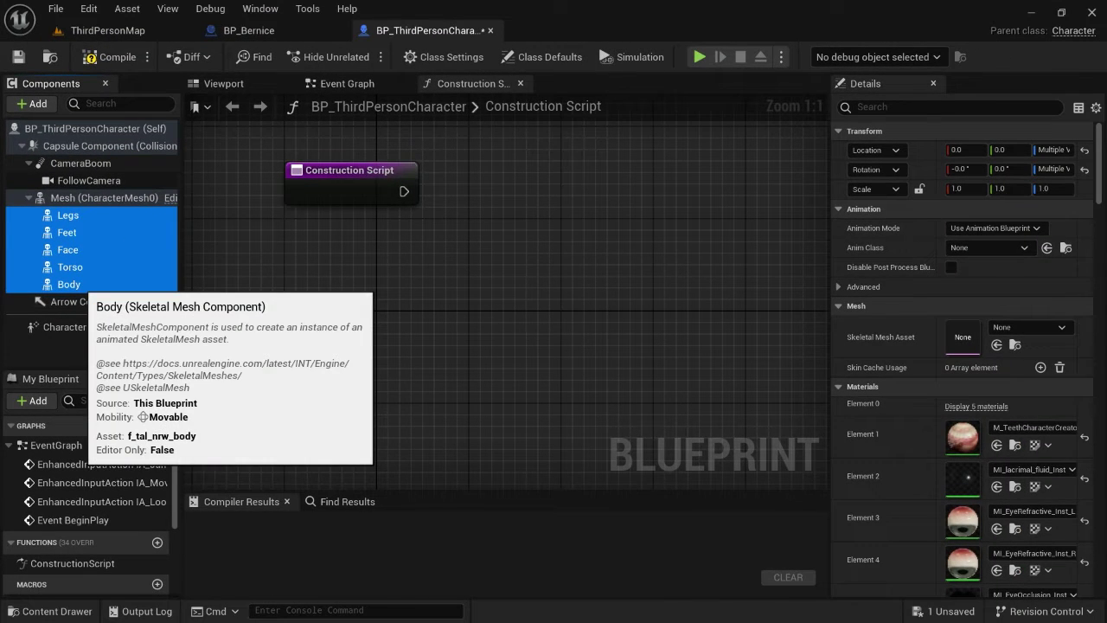
left_click(221, 84)
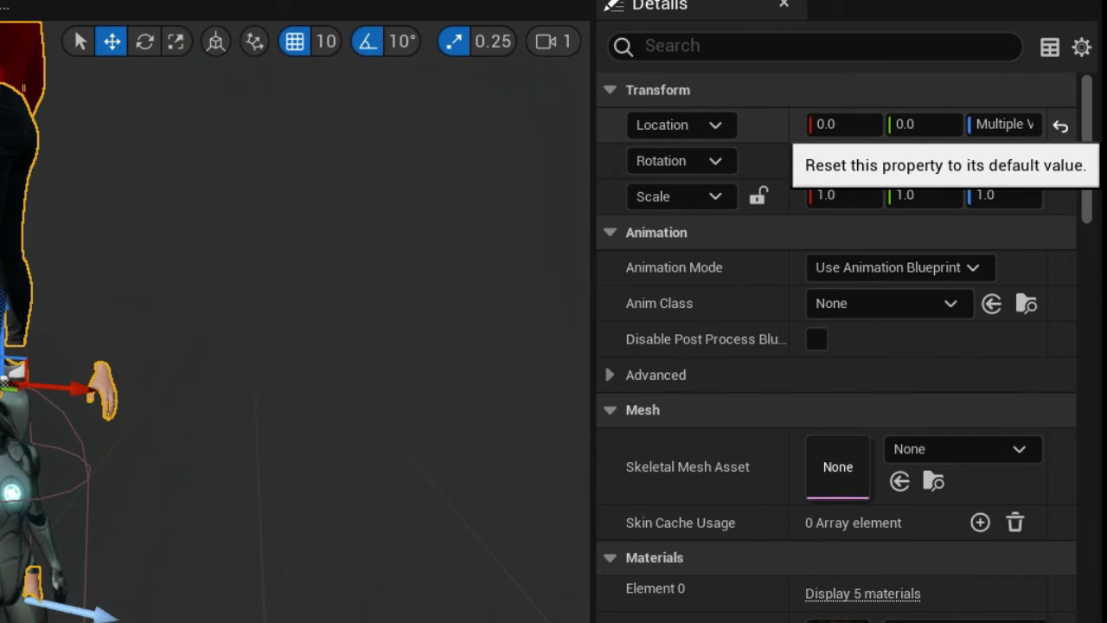
left_click(1061, 126)
left_click(1059, 160)
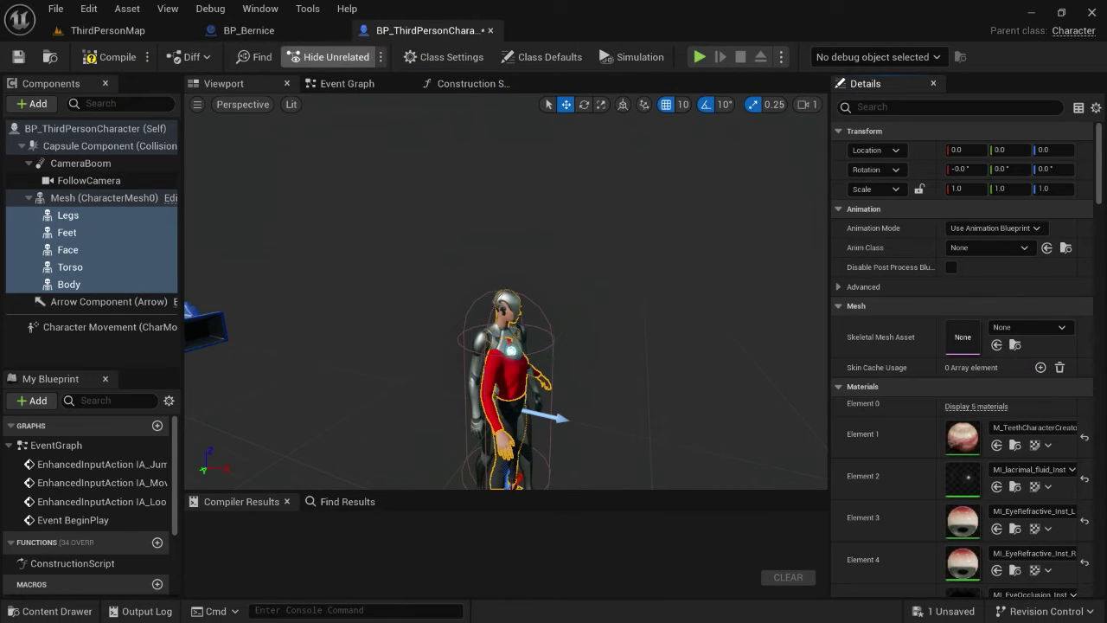
- Copy the Eyelashes, Fuzz, Eyebrows, Hair, Mustache and Beard components from BP_Bernice into BP_ThirdPersonCharacter, attached under Face with default rotation
left_click(249, 30)
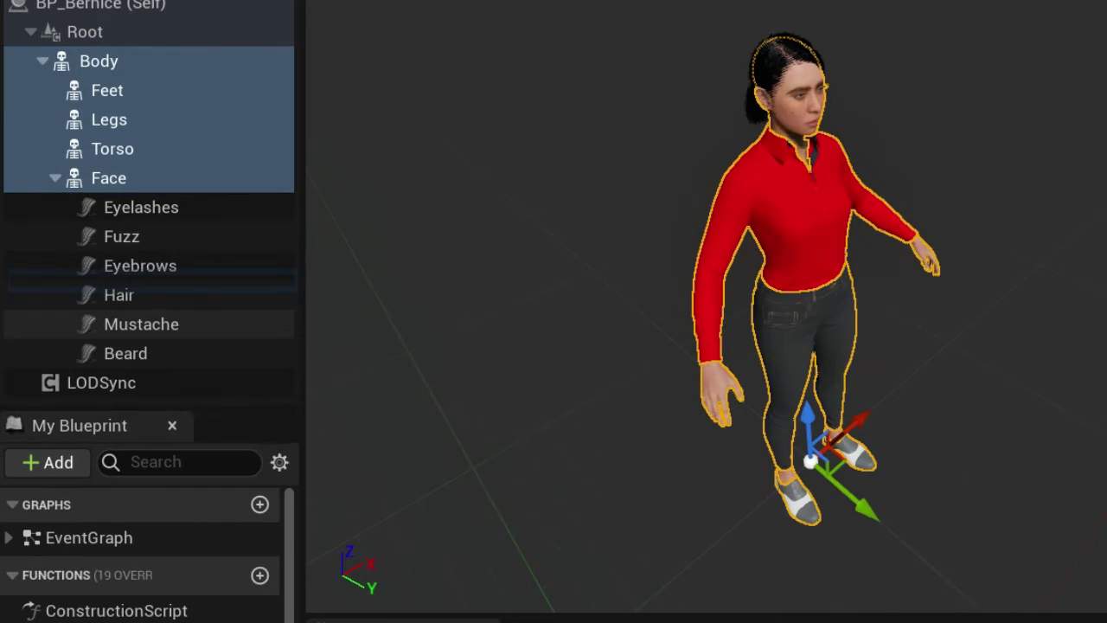
left_click(89, 250)
left_click(125, 353, "shift")
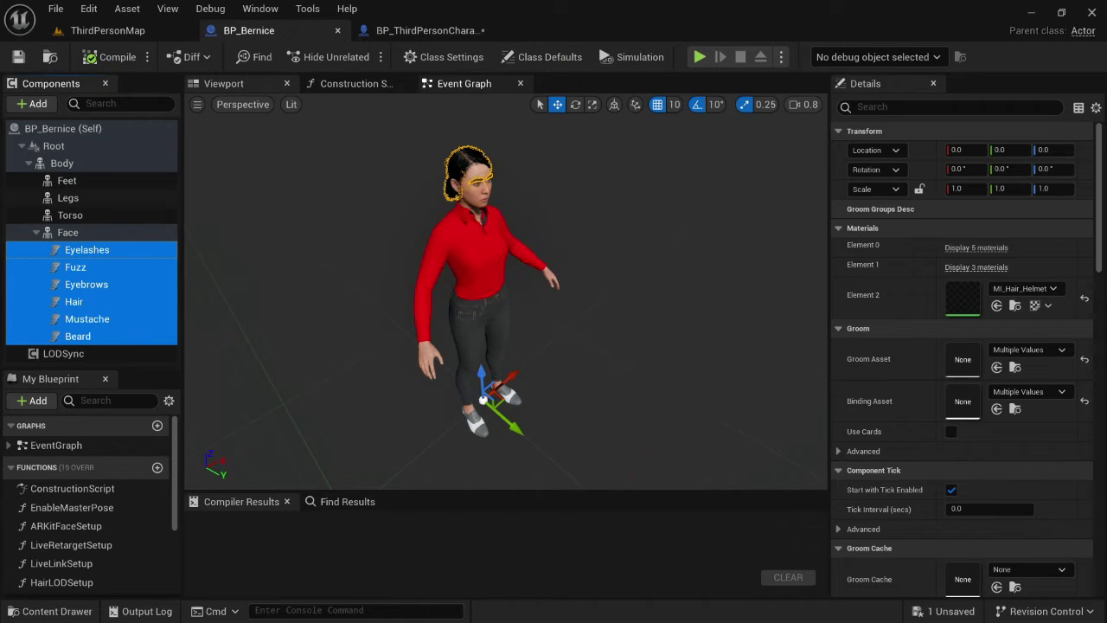
left_click(429, 30)
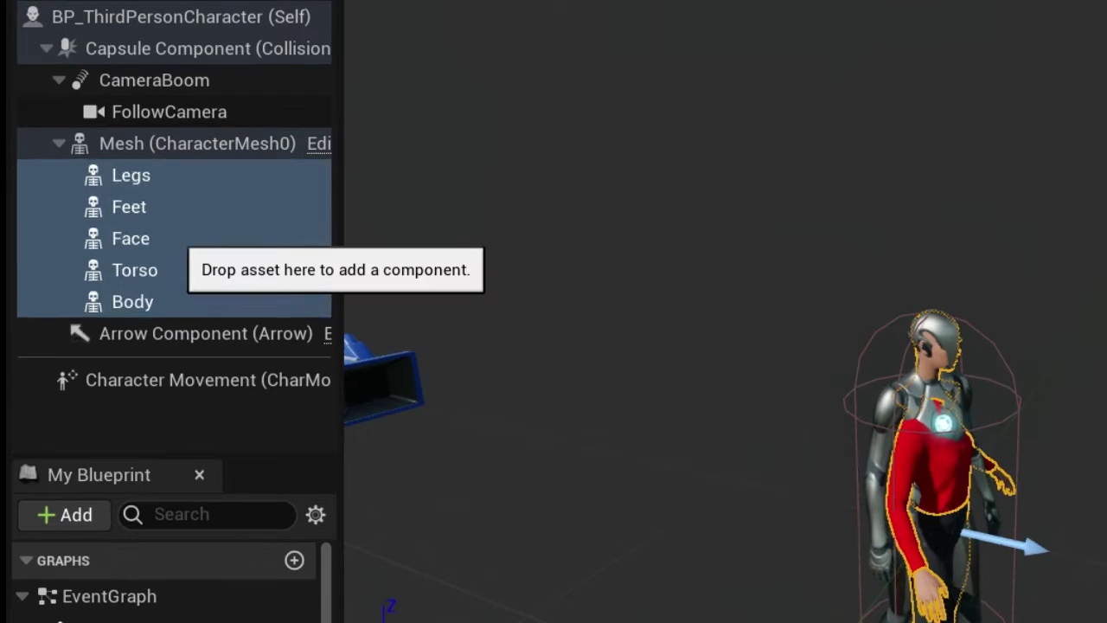
left_click(87, 249)
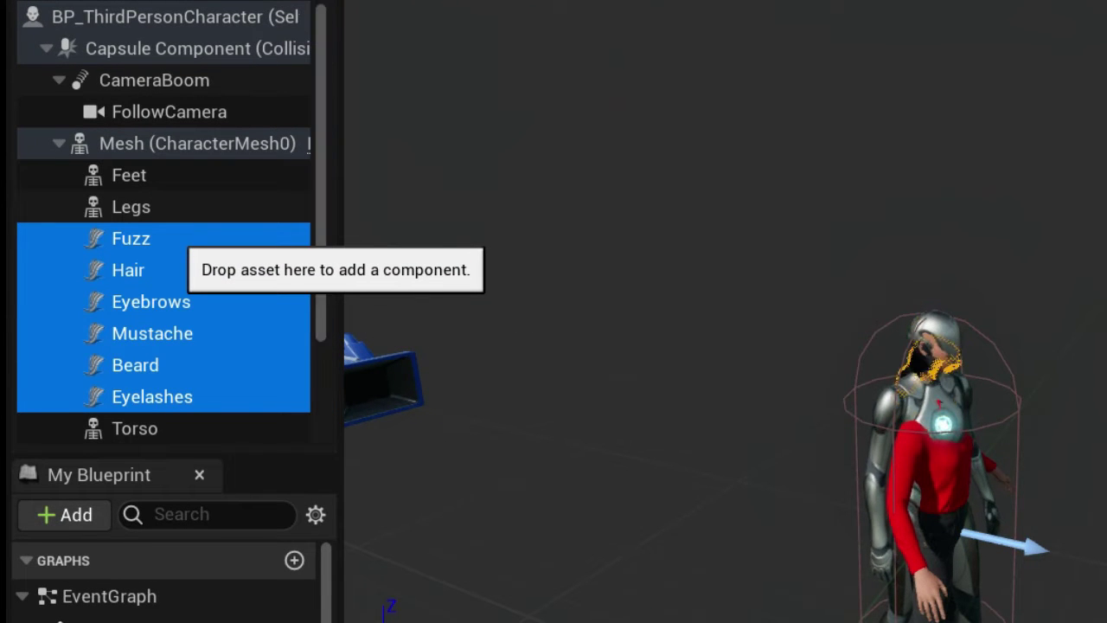
left_click_drag(145, 239, 151, 335)
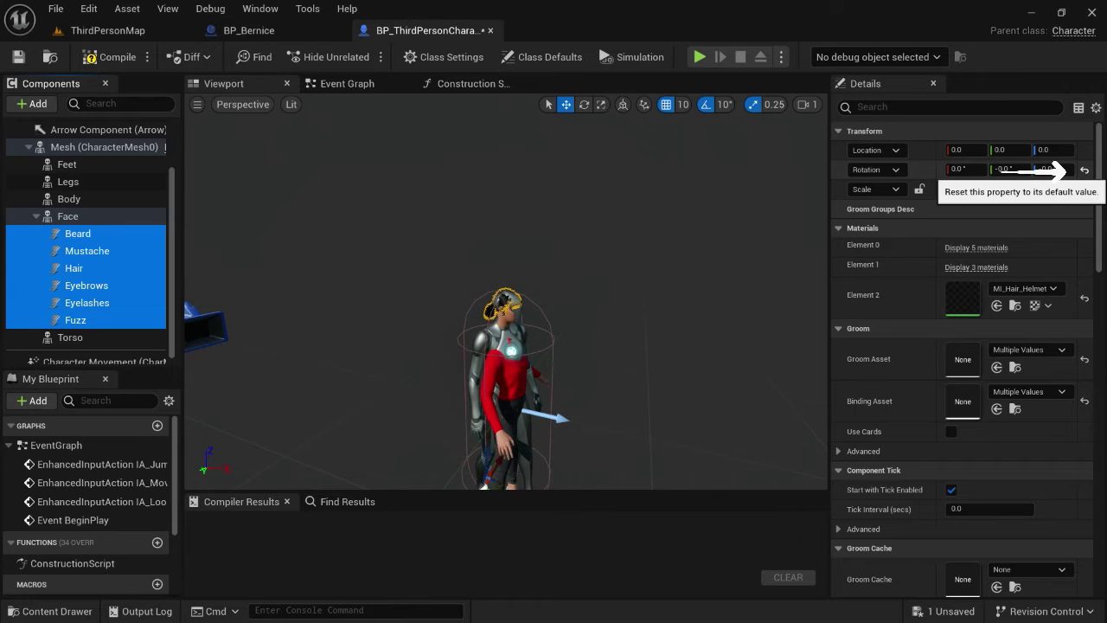
left_click(1085, 171)
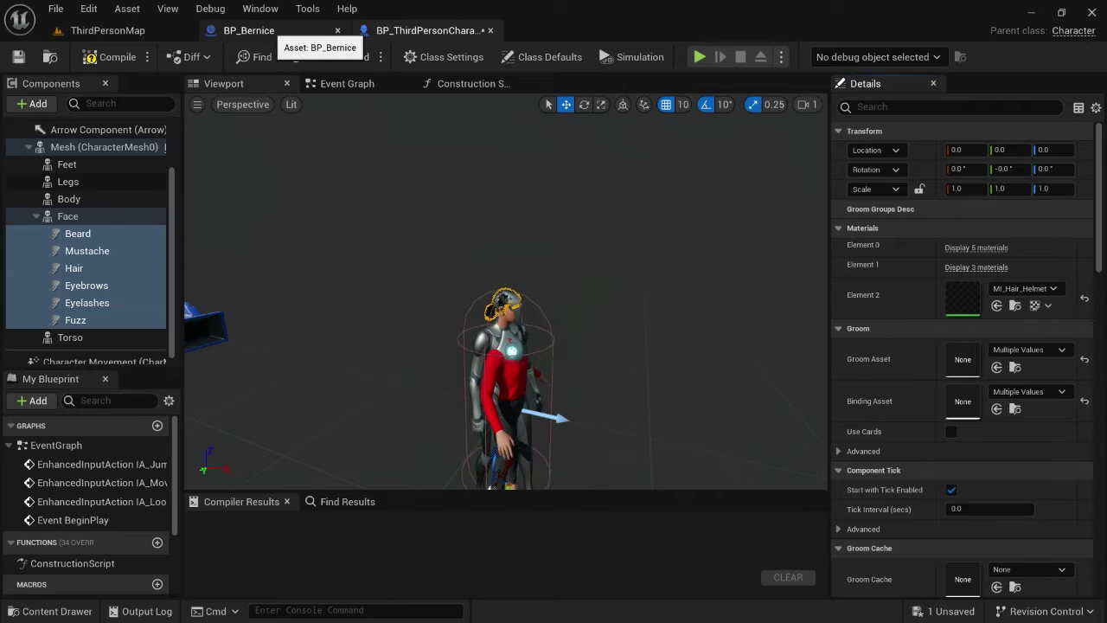
- Copy the LODSync component from BP_Bernice into BP_ThirdPersonCharacter
left_click(264, 31)
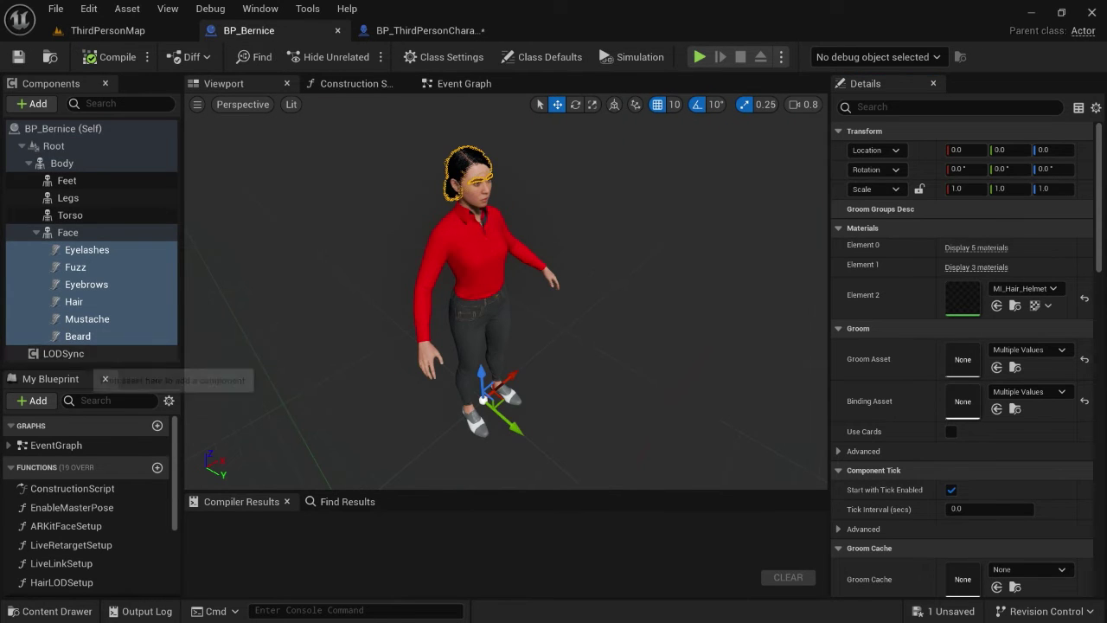
left_click(69, 354)
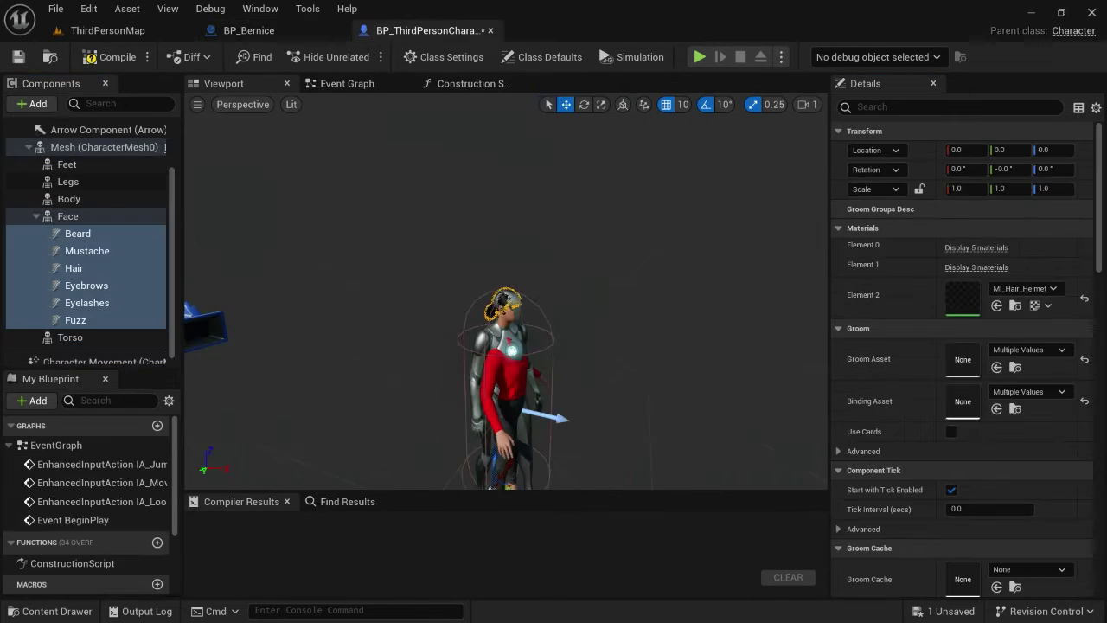
left_click(95, 354)
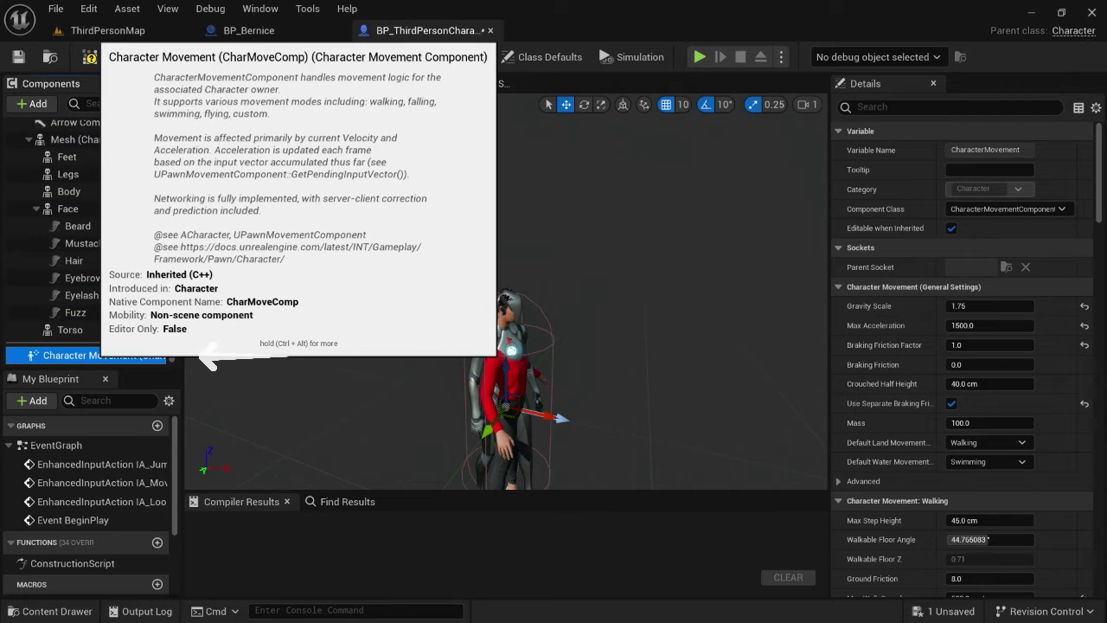
key("ctrl+v")
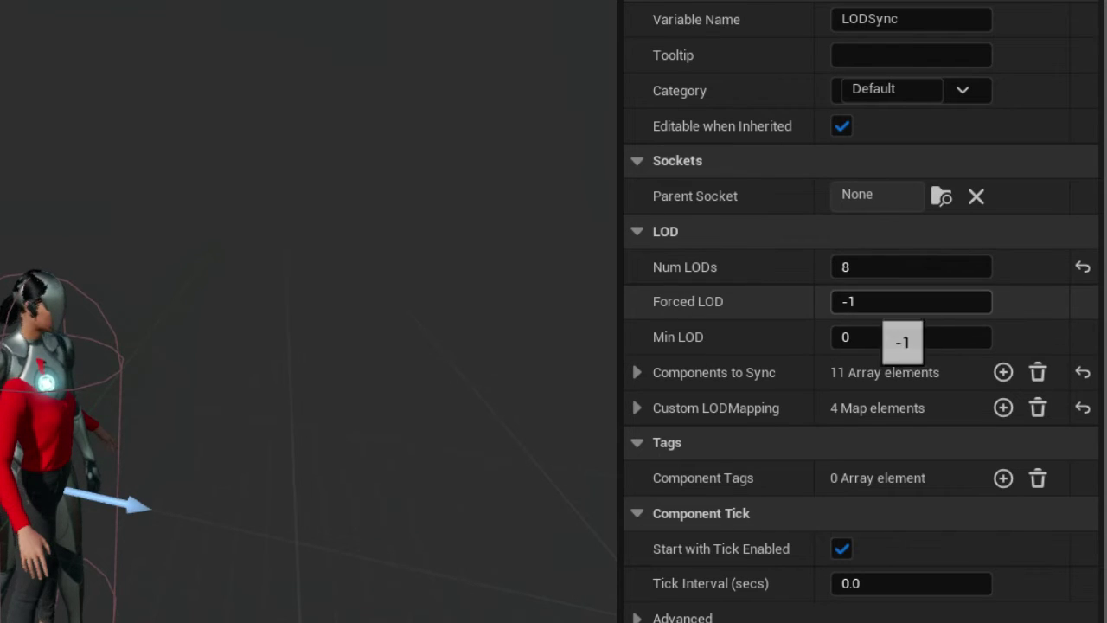
- Set the LODSync component's Forced LOD to 0 and compile the blueprint
left_click(867, 303)
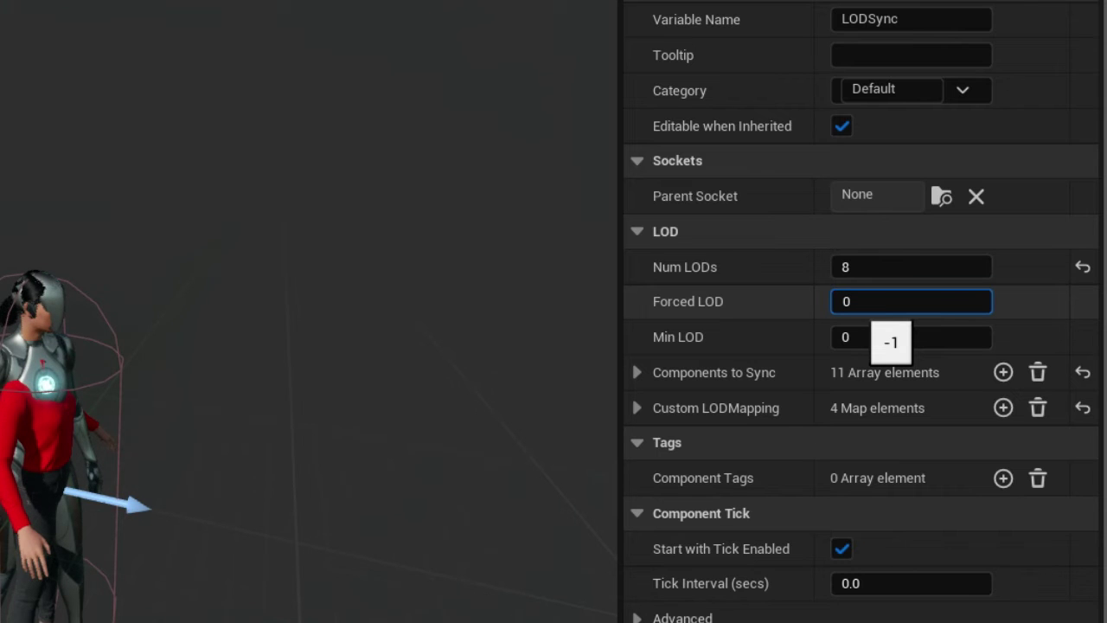
key("Return")
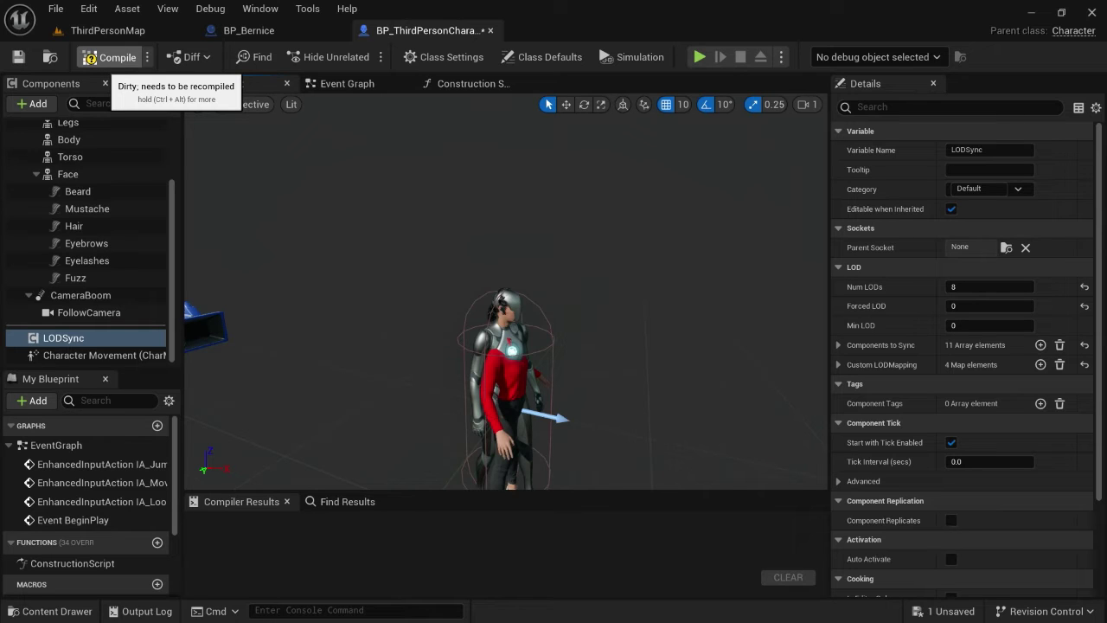
left_click(92, 59)
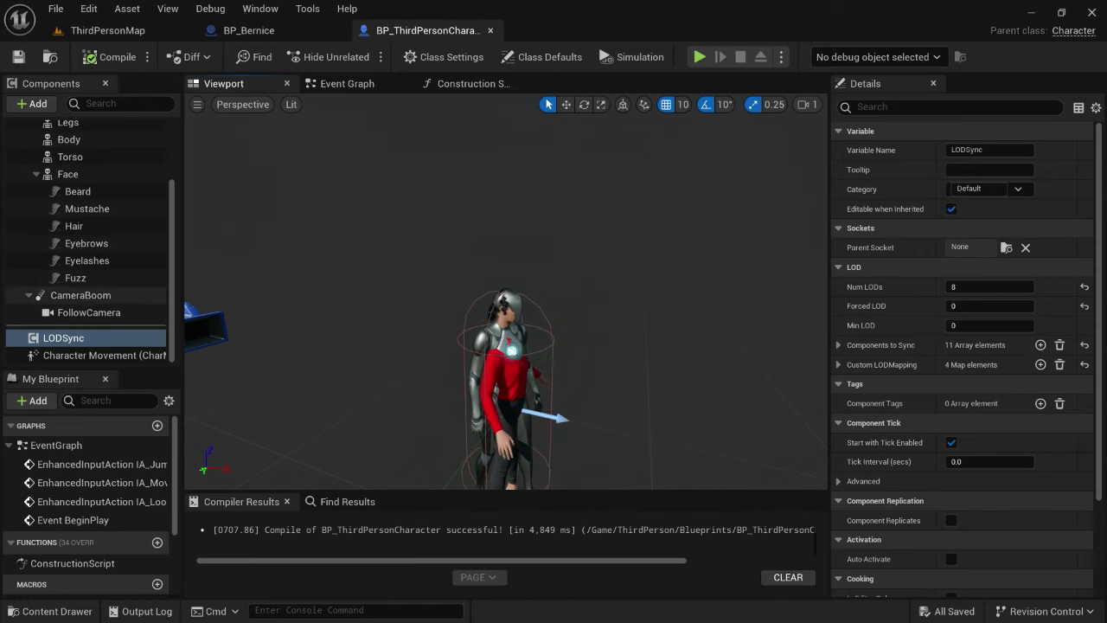
- Turn off Visible on Mesh (CharacterMesh0) and set its visibility-based anim tick option to Always Tick Pose and Refresh Bones
scroll(86, 259, "up", 3)
left_click(86, 180)
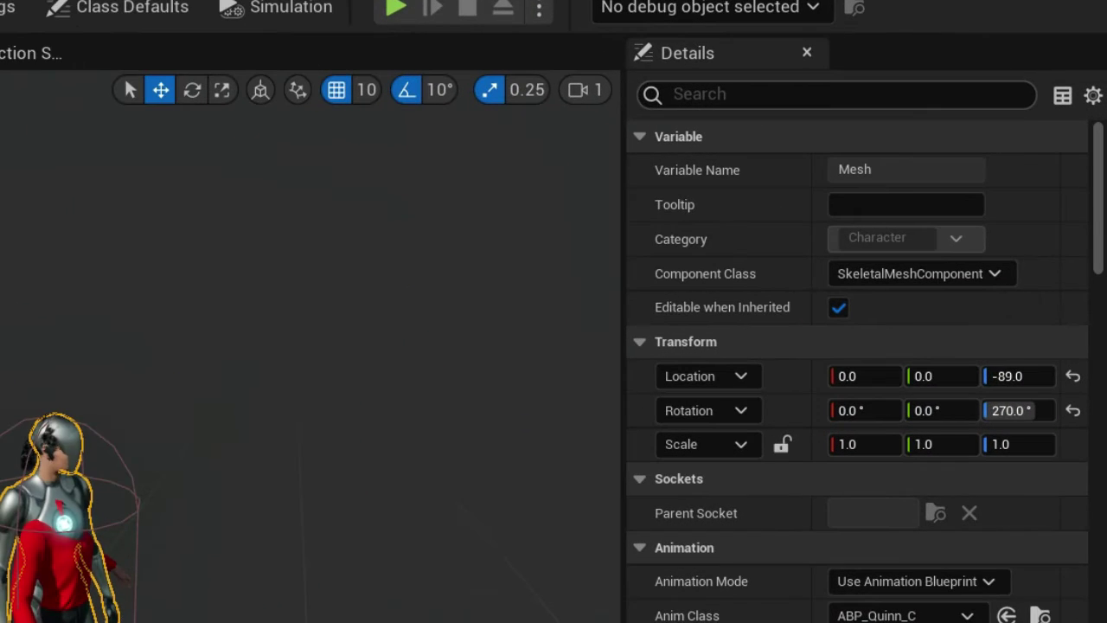
left_click(835, 94)
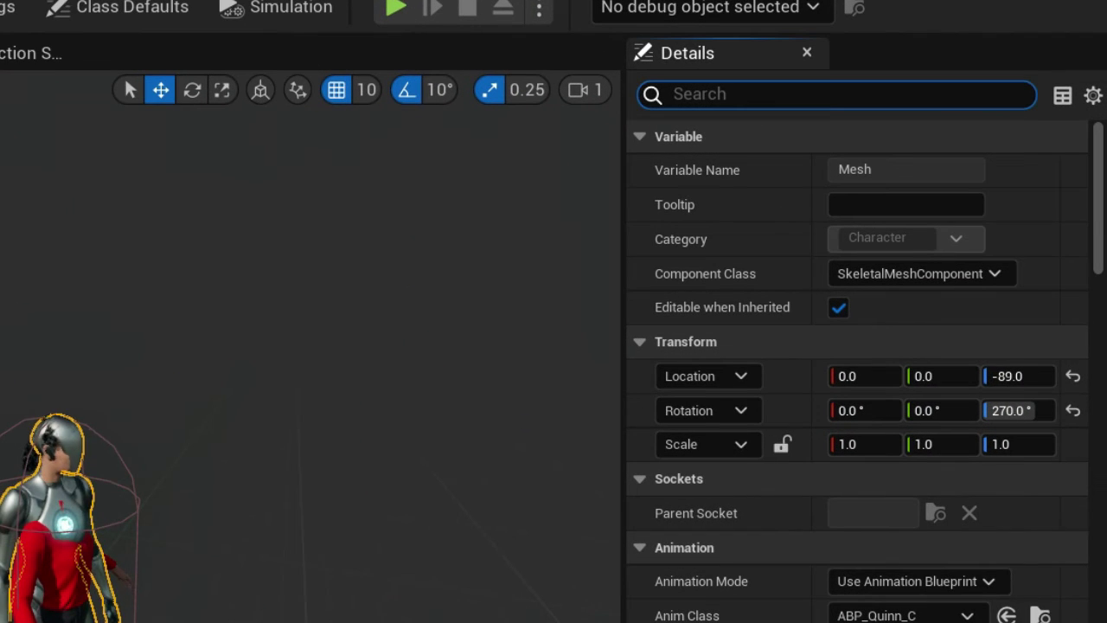
type("visi")
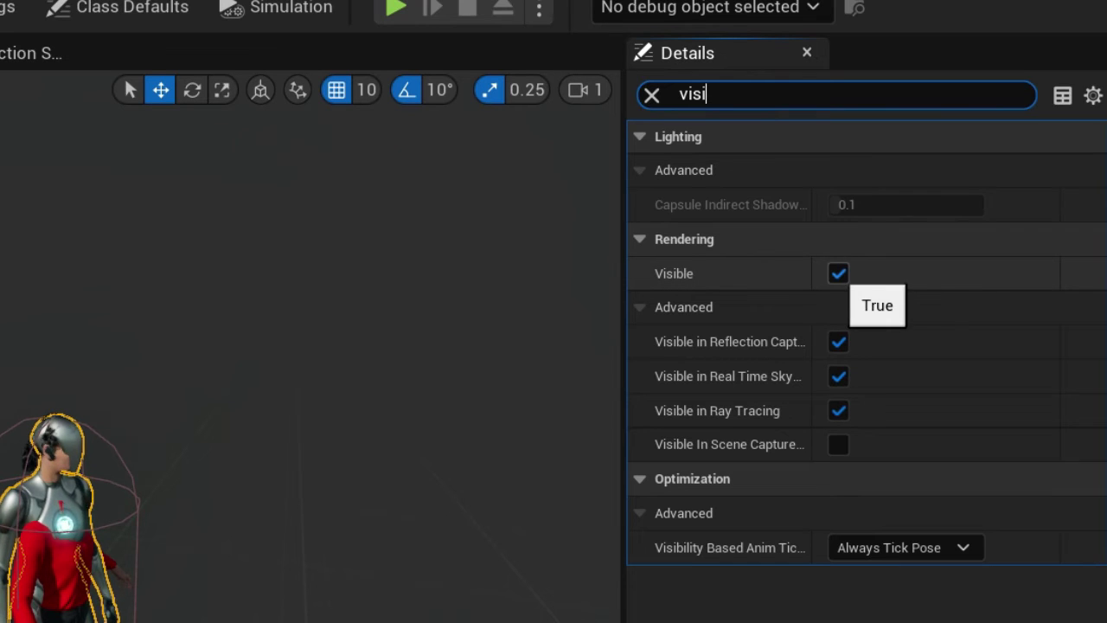
left_click(838, 273)
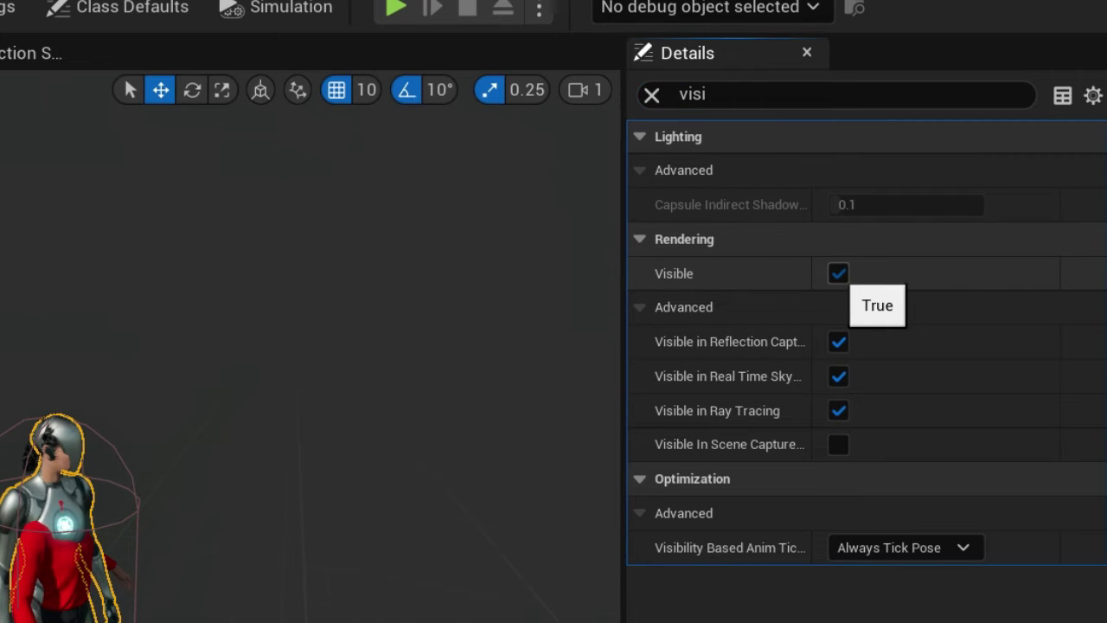
left_click(838, 273)
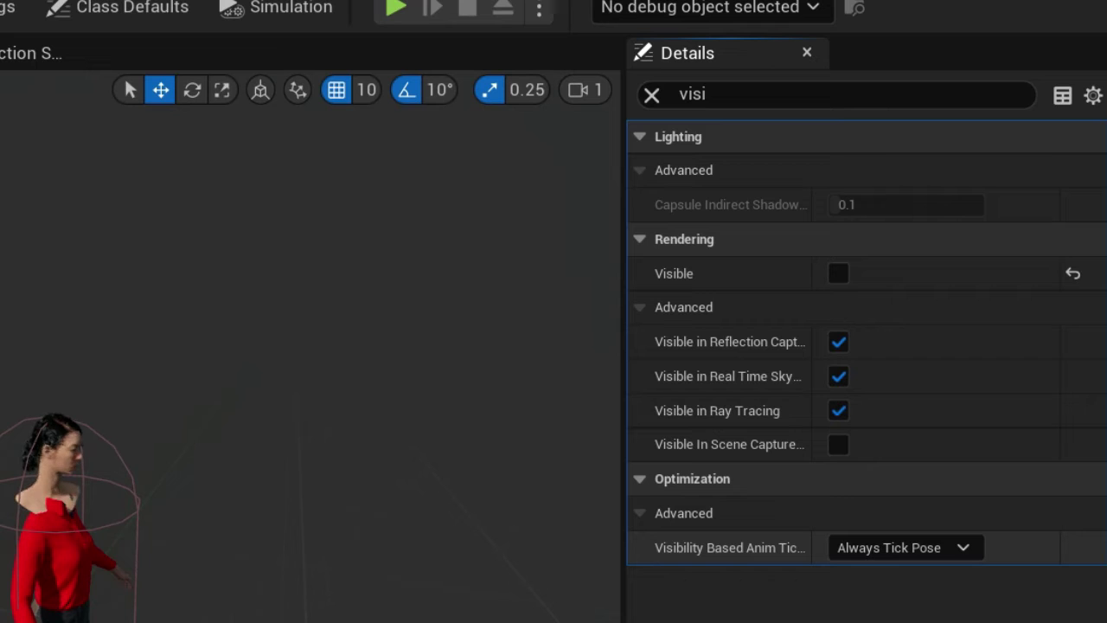
left_click(903, 548)
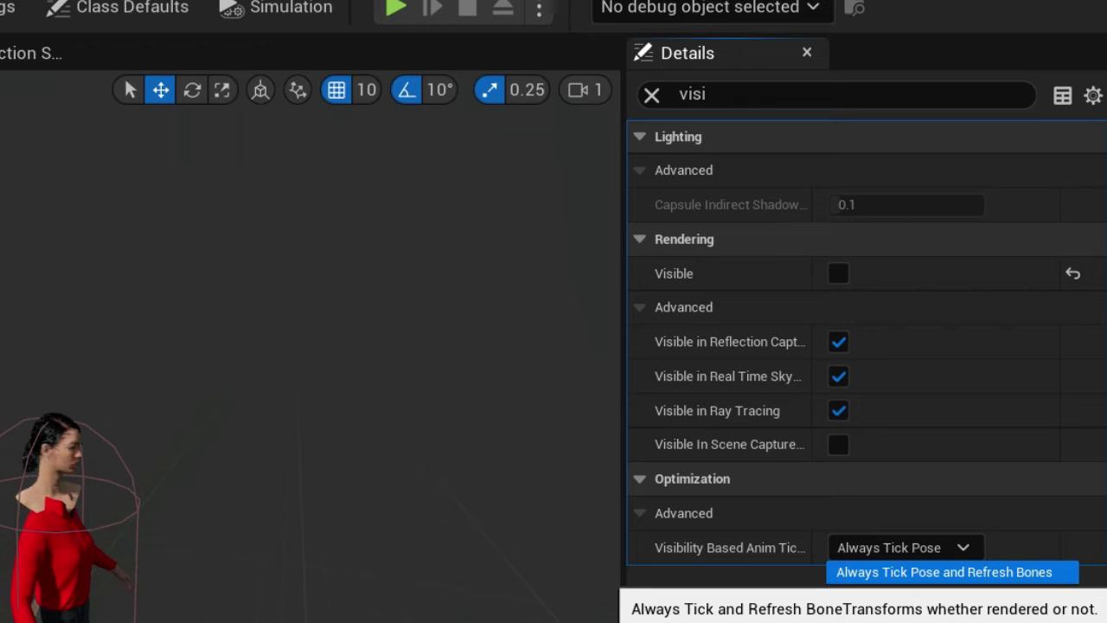
left_click(944, 572)
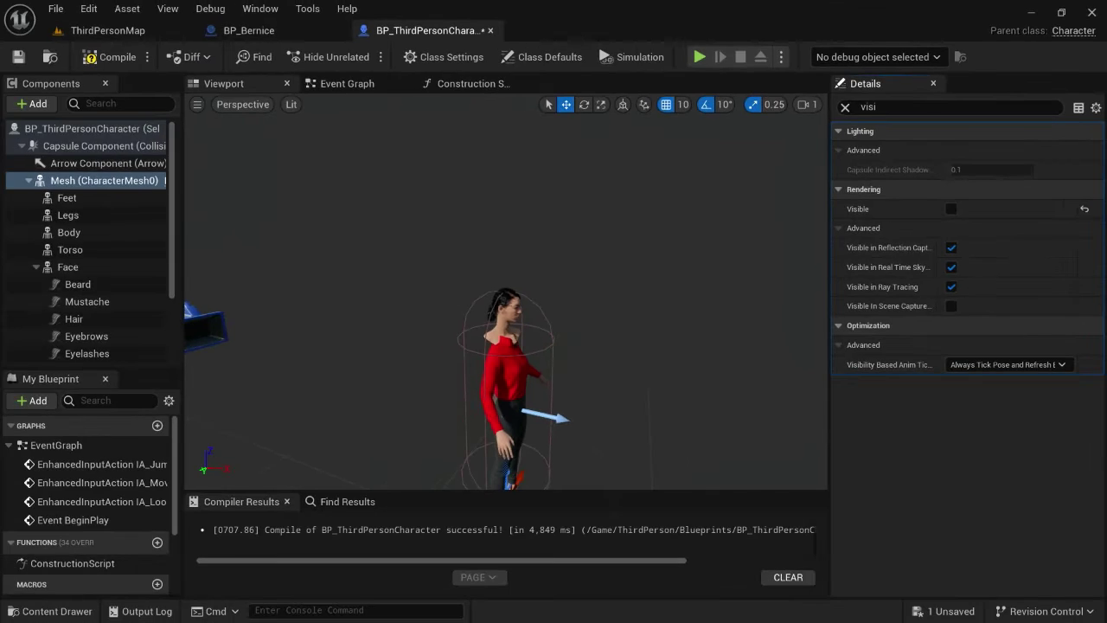
left_click(845, 107)
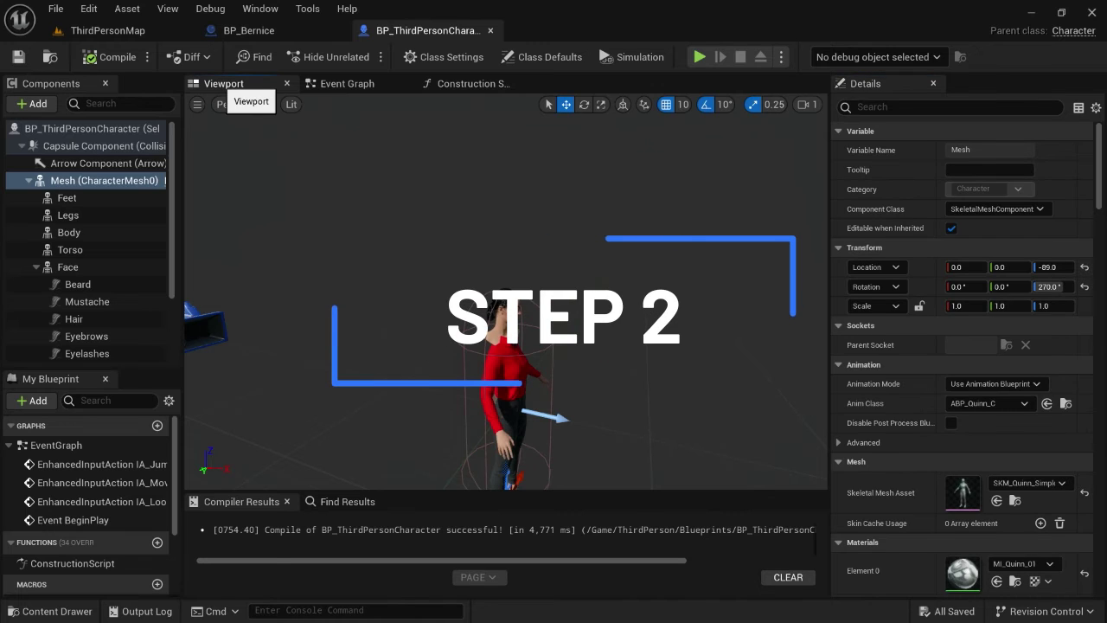
- In the Construction Script graph, add a Set Leader Pose Component node wired to the Construction Script entry node's execution output
left_click(471, 84)
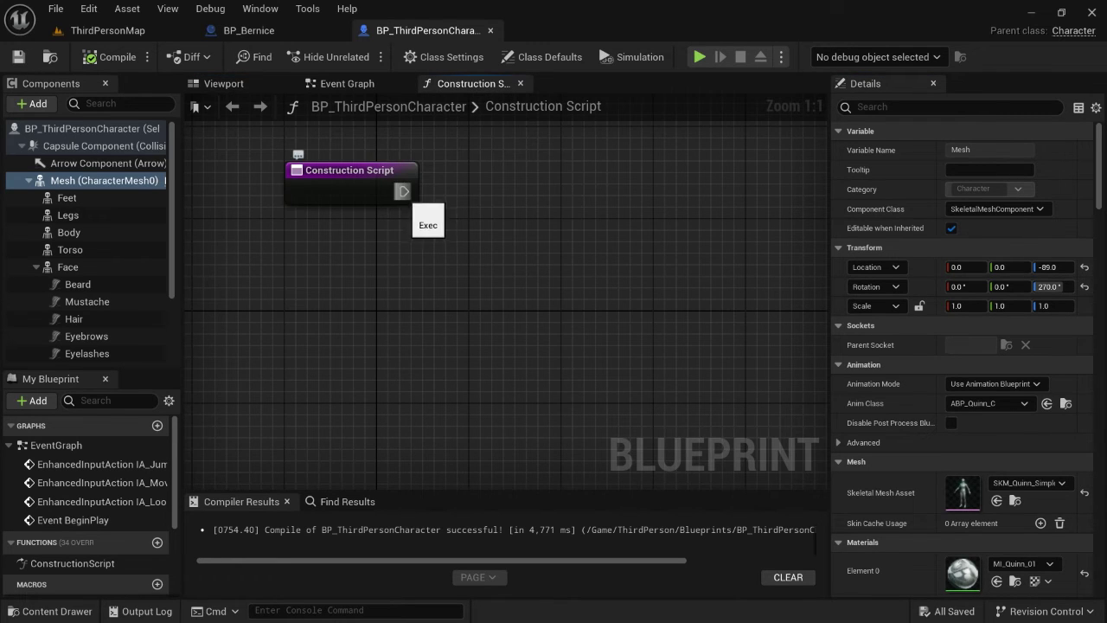
left_click_drag(403, 191, 612, 188)
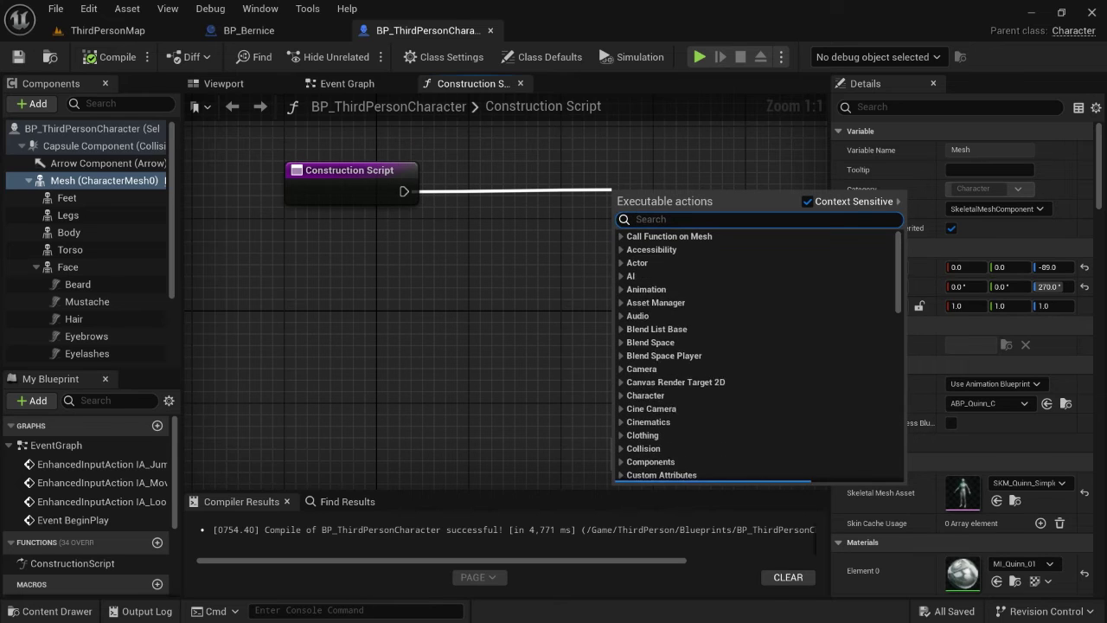
type("lead")
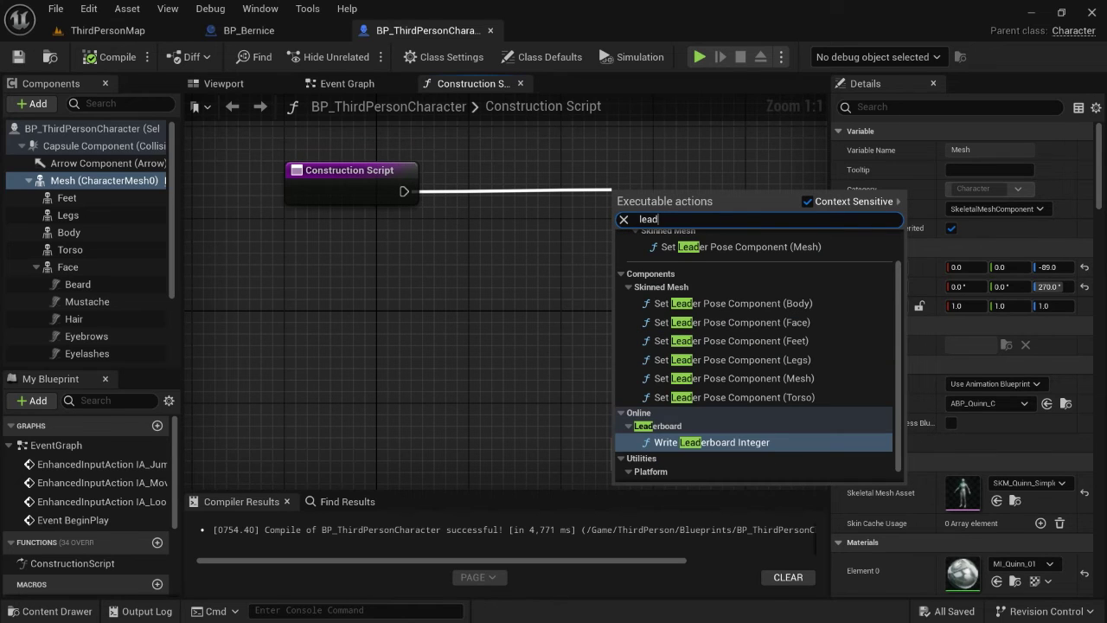
key("Up")
key("Return")
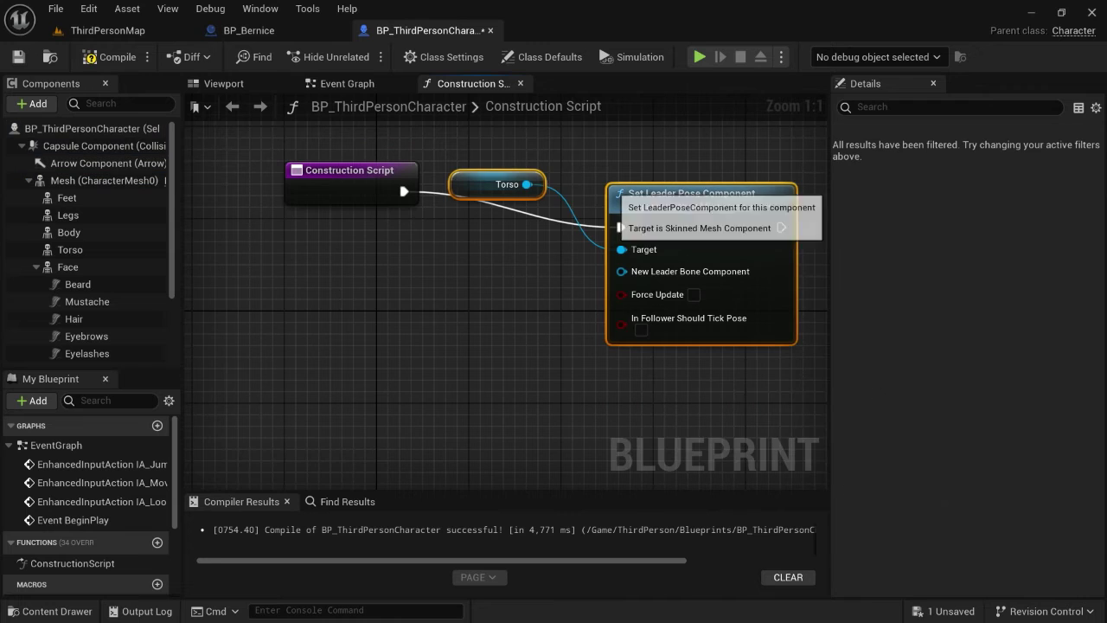
left_click(528, 255)
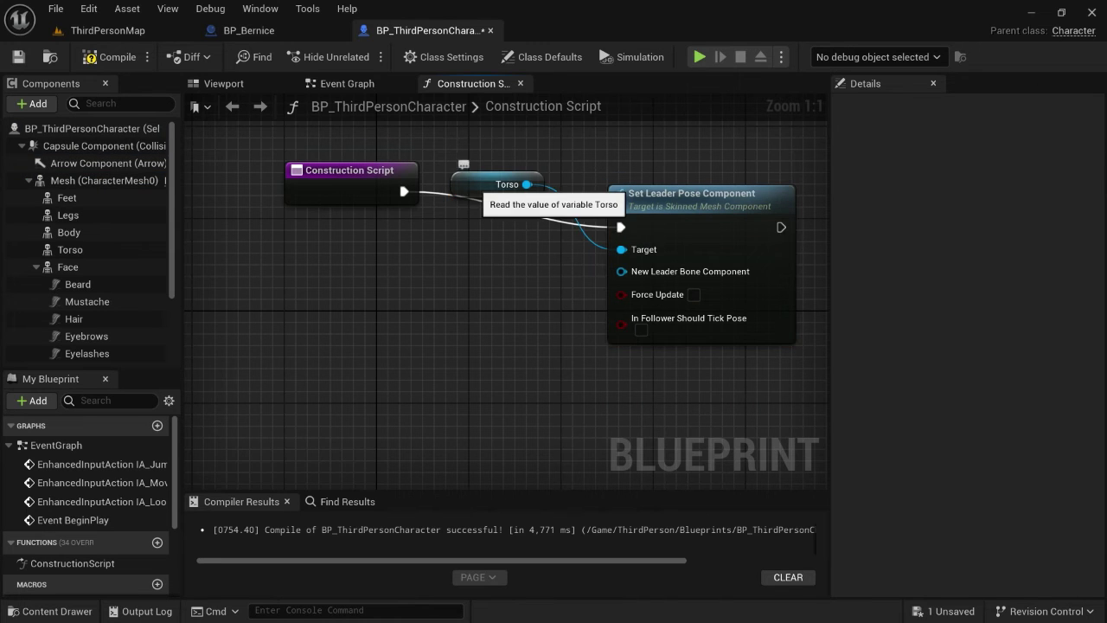
- Delete the Torso reference node and connect a Mesh reference to the New Leader Bone Component input of Set Leader Pose Component
left_click(474, 181)
key("Delete")
left_click_drag(708, 200, 731, 166)
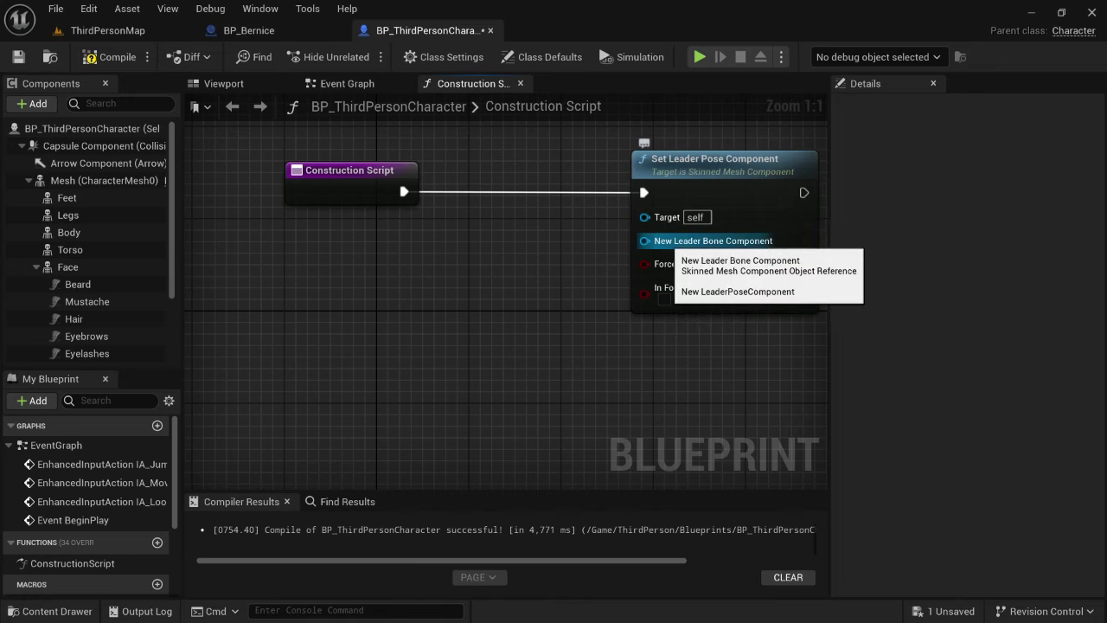
left_click_drag(95, 180, 529, 245)
left_click_drag(604, 256, 644, 240)
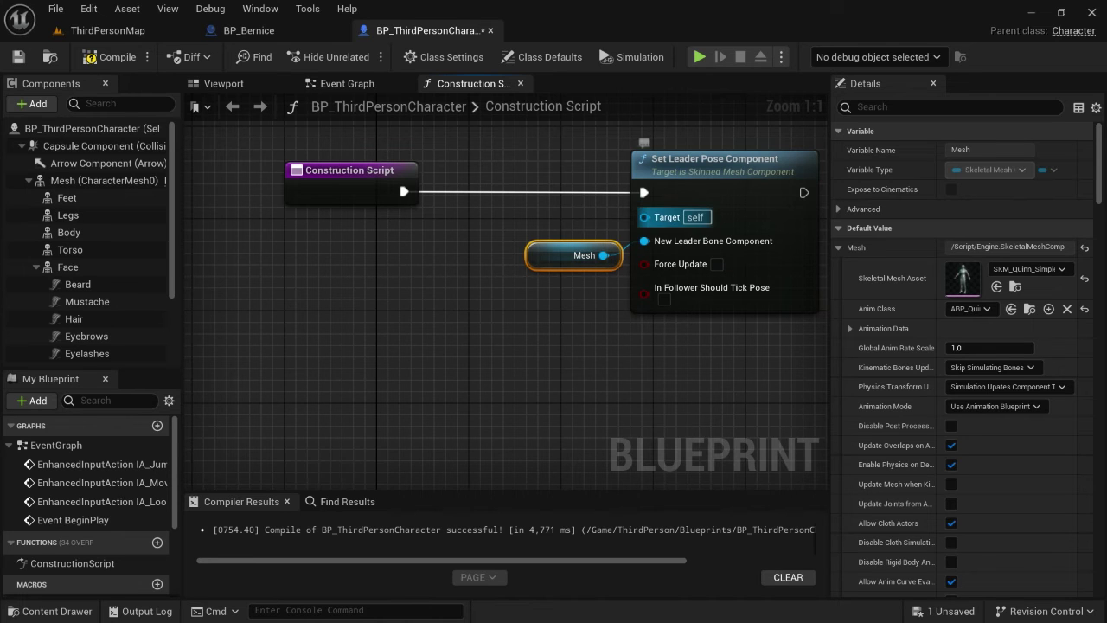
- Add reference nodes for the Feet, Legs, Body, Torso and Face components to the Construction Script graph, below the Mesh reference
left_click(112, 199)
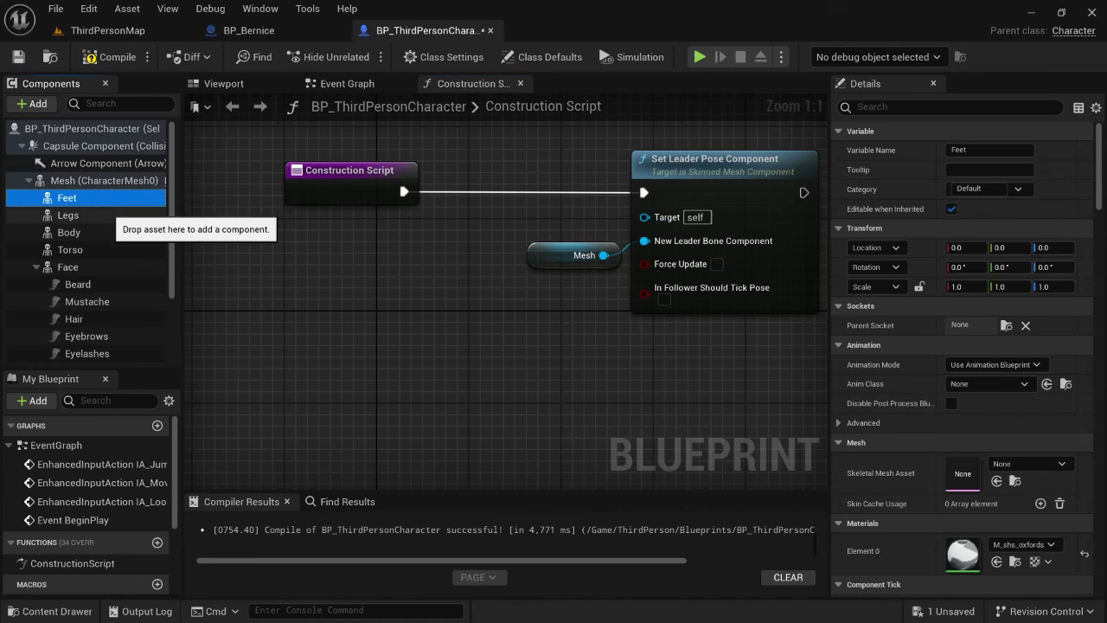
left_click(100, 215, "ctrl")
left_click(99, 233, "ctrl")
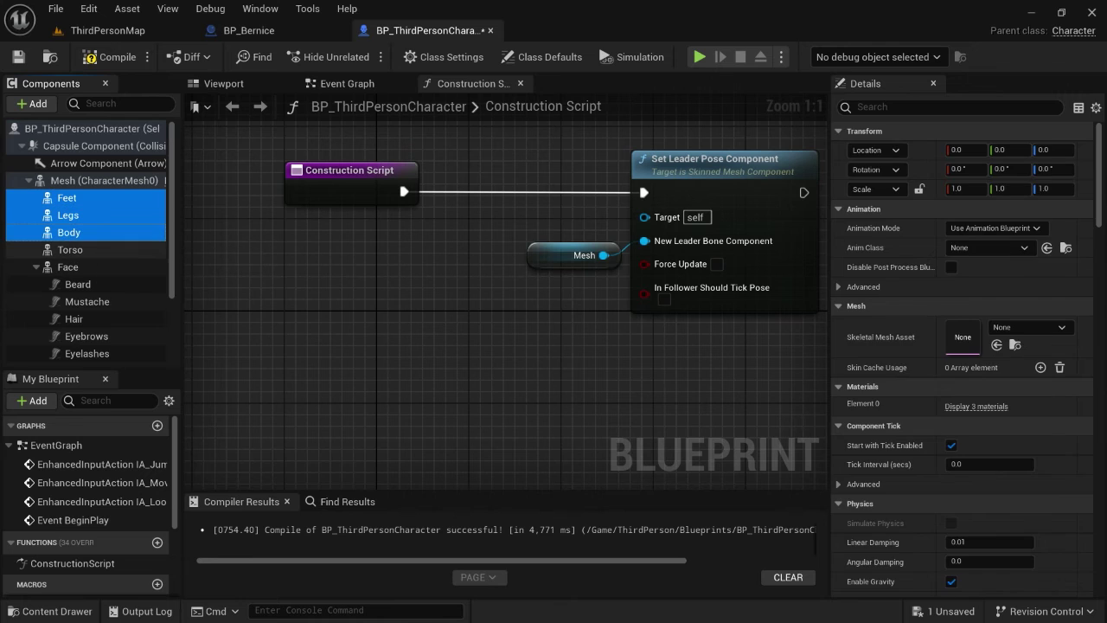
left_click(87, 250, "ctrl")
left_click(78, 267, "ctrl")
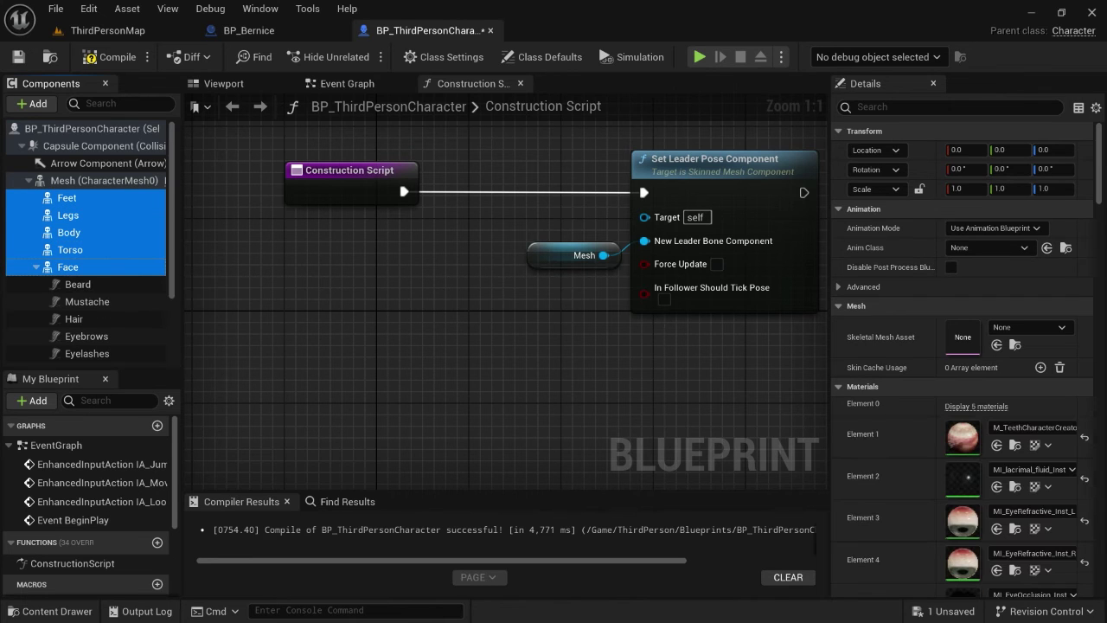
left_click_drag(66, 202, 393, 264)
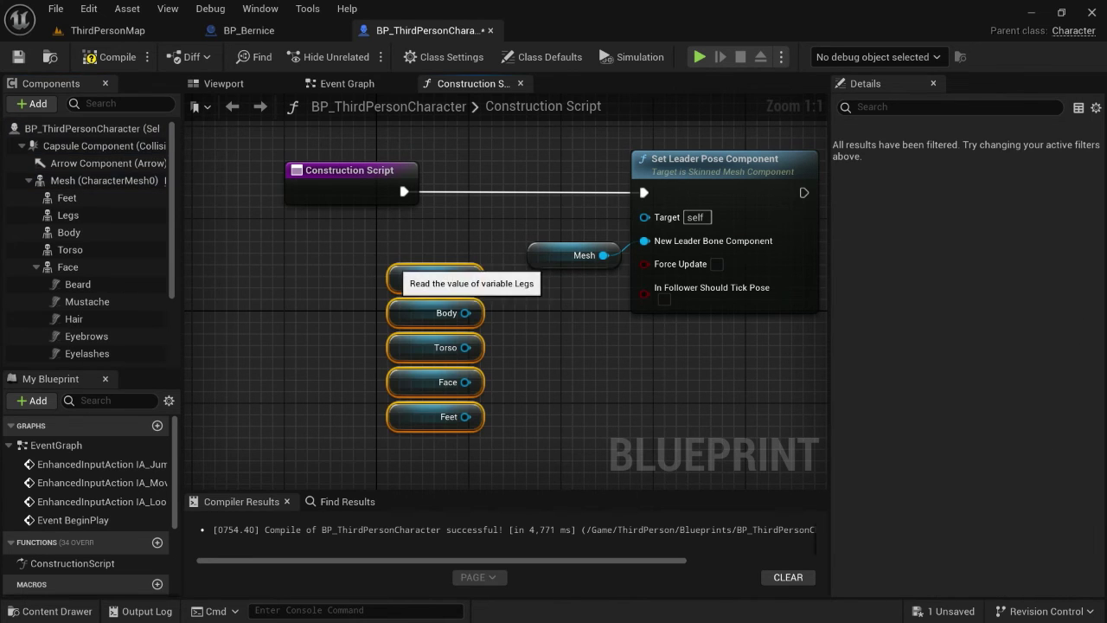
- Connect the Legs, Body, Torso, Face and Feet references to the Target input of Set Leader Pose Component; compile and save the blueprint
left_click_drag(465, 277, 644, 216)
left_click_drag(465, 313, 644, 215)
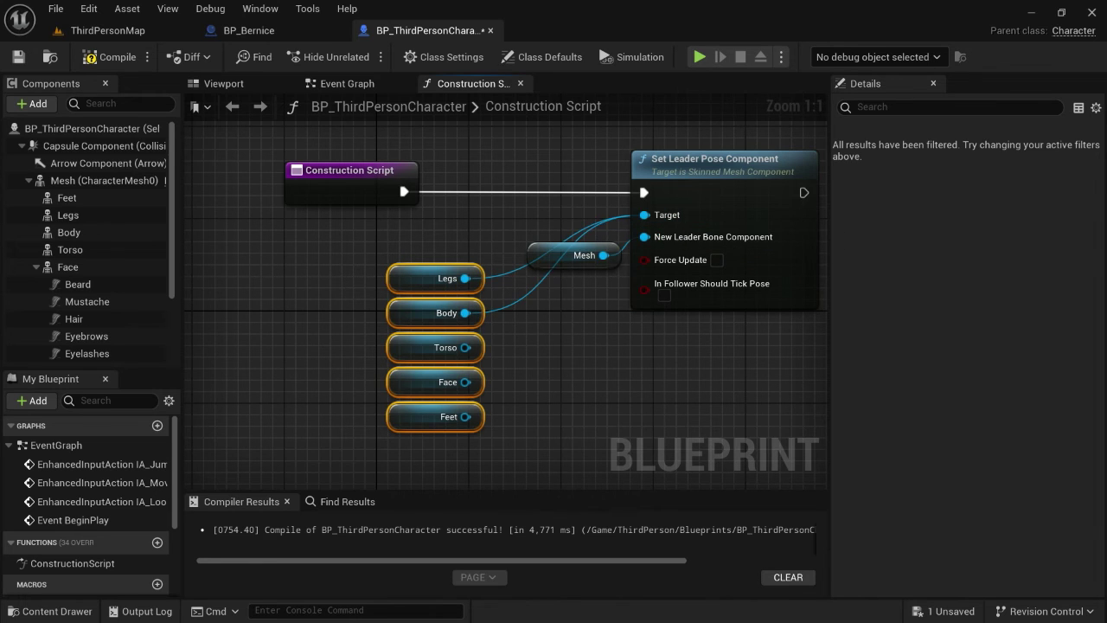
left_click_drag(465, 347, 649, 230)
left_click(553, 364)
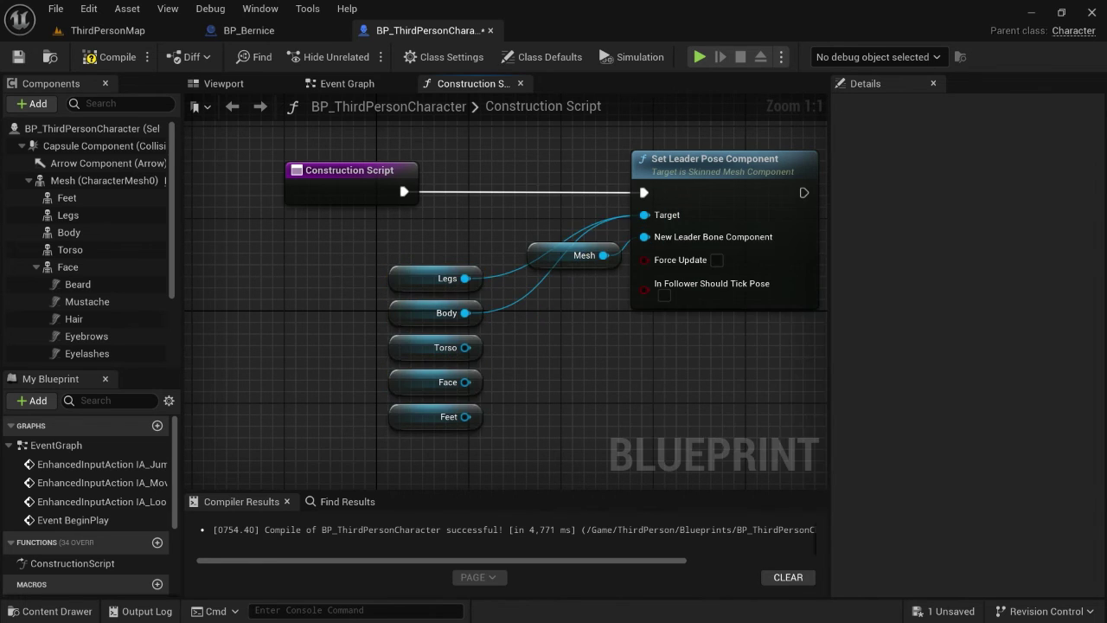
left_click_drag(466, 347, 644, 215)
left_click_drag(466, 381, 644, 215)
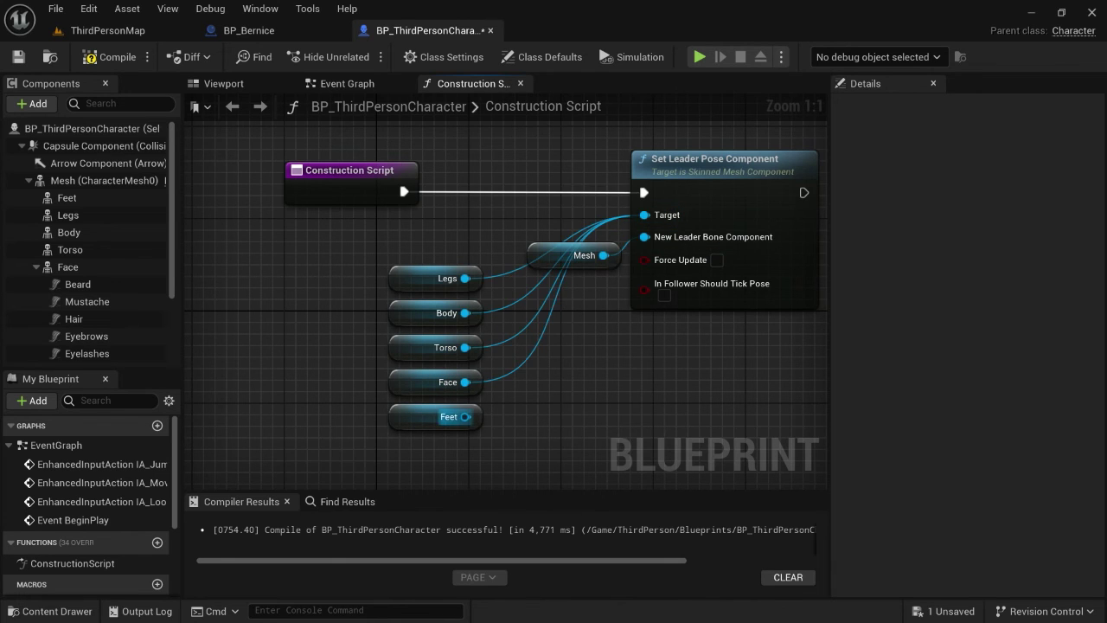
left_click_drag(465, 416, 644, 215)
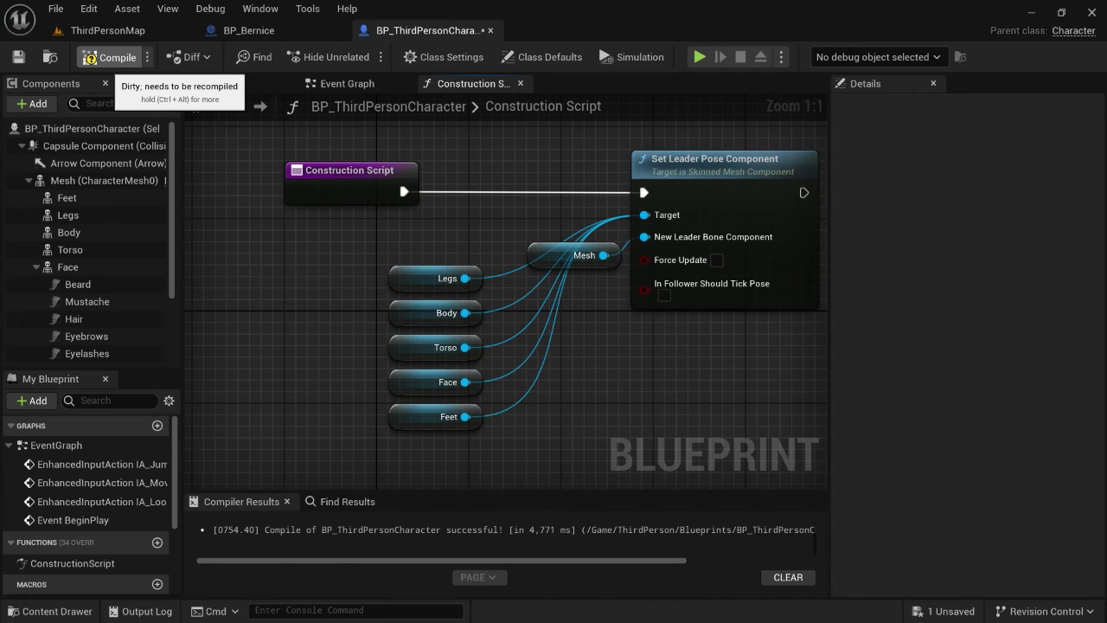
left_click(102, 61)
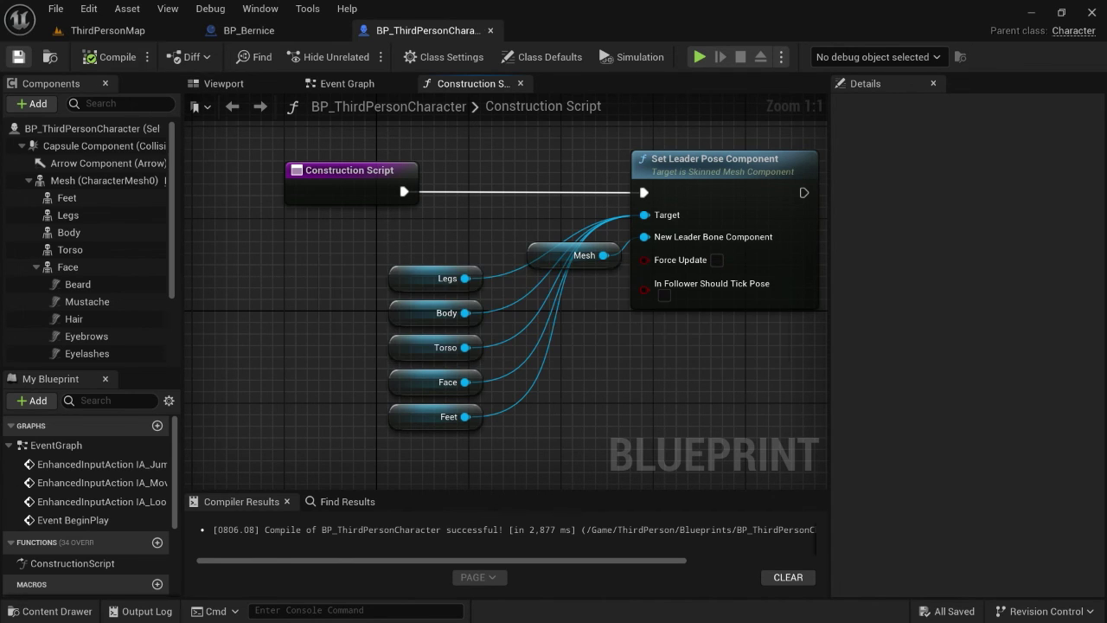
left_click(19, 57)
- Switch to ThirdPersonMap and play the level to test the MetaHuman as the third-person character
left_click(107, 30)
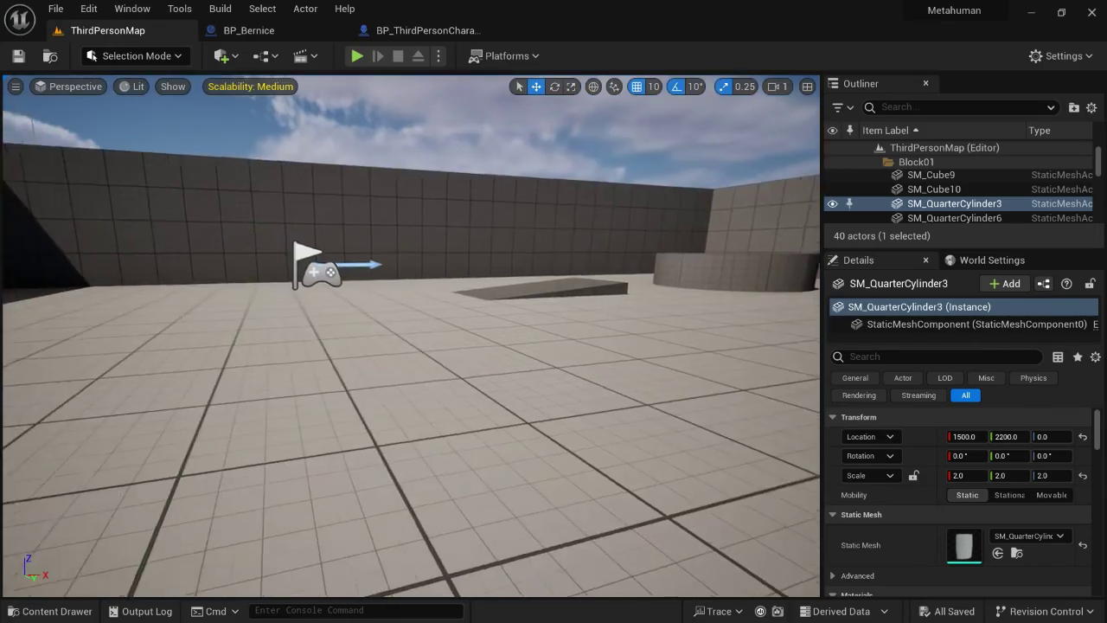
right_click_drag(410, 336, 519, 367)
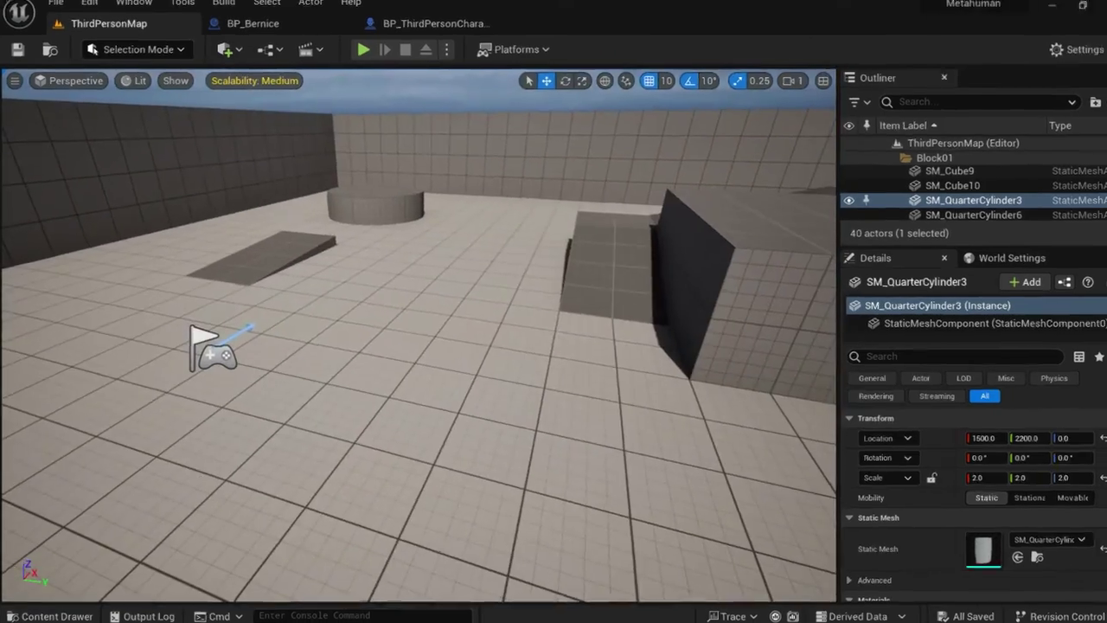
left_click(357, 57)
left_click(554, 311)
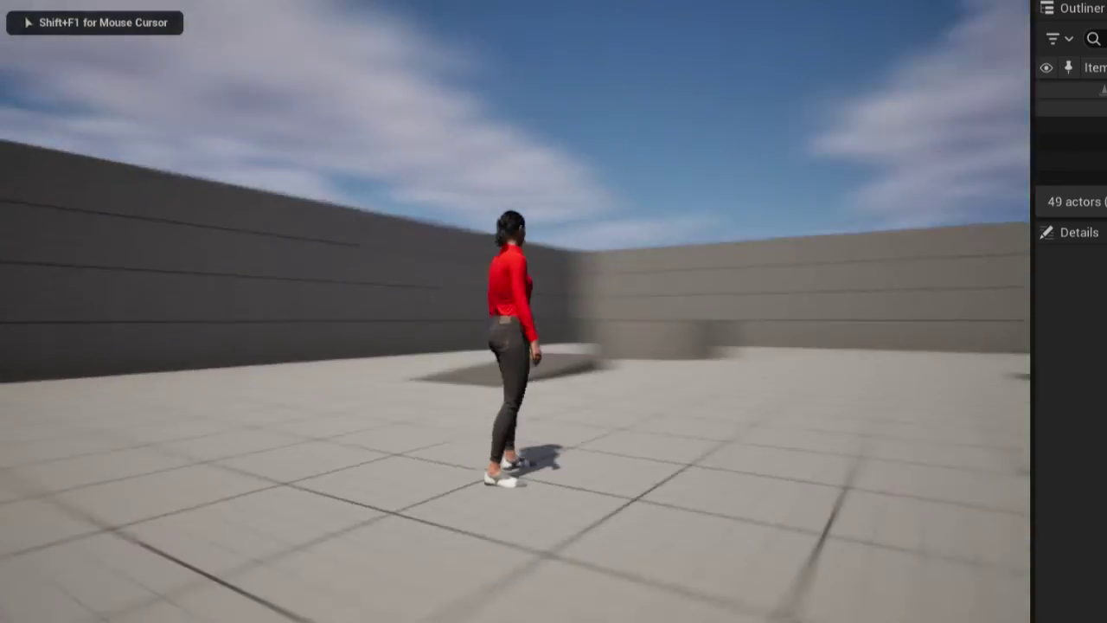